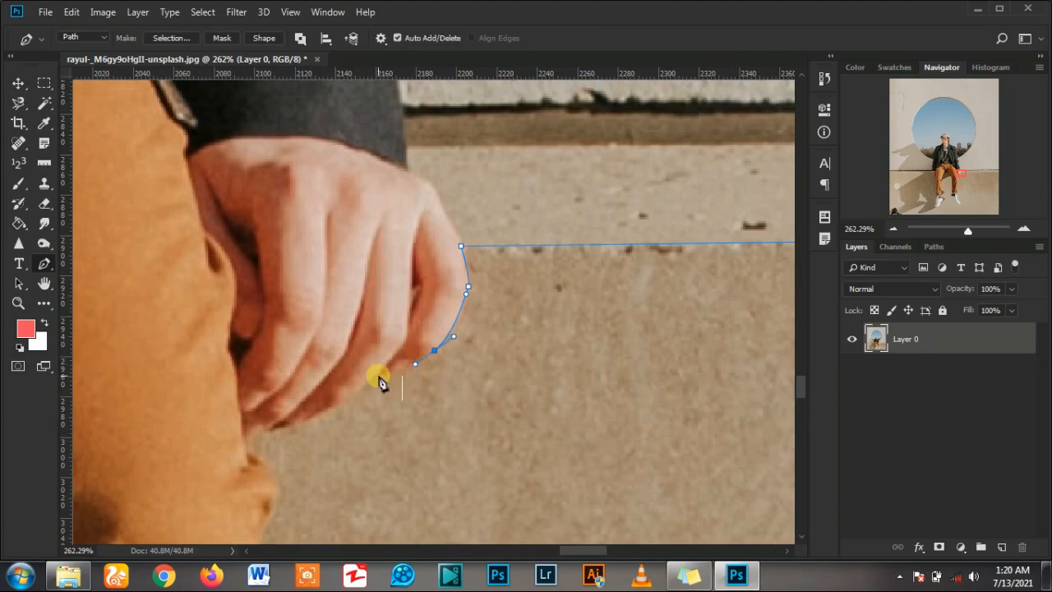
Continue the pen path around the undersides of the fingers on the hand resting on the ledge
{"action": "left_click_drag", "start_coordinate": [379, 376], "coordinate": [339, 408]}
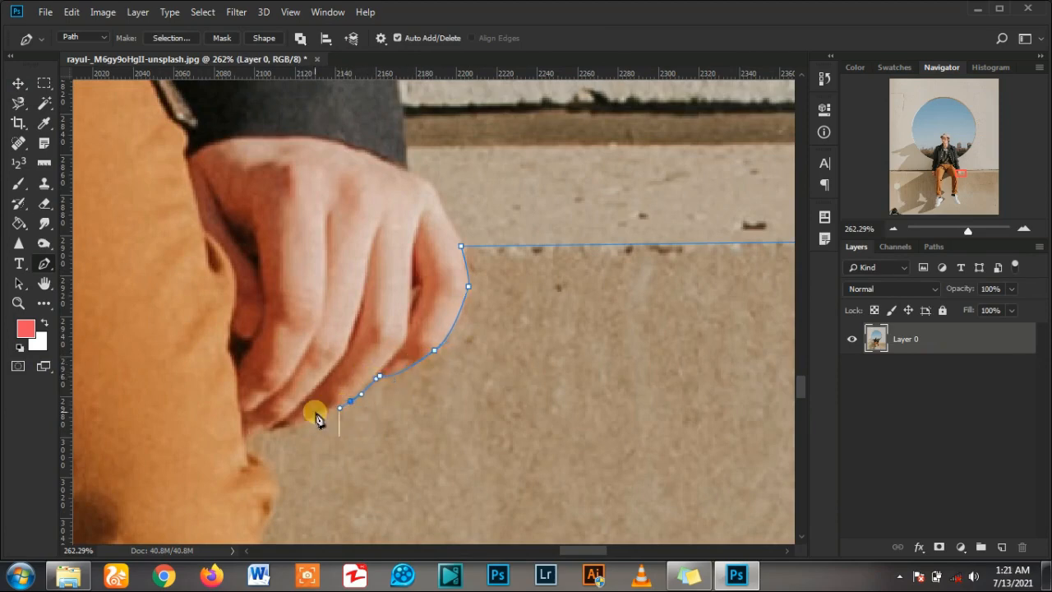
{"action": "left_click_drag", "start_coordinate": [270, 430], "coordinate": [252, 448]}
{"action": "scroll", "coordinate": [274, 364], "scroll_direction": "down", "scroll_amount": 3}
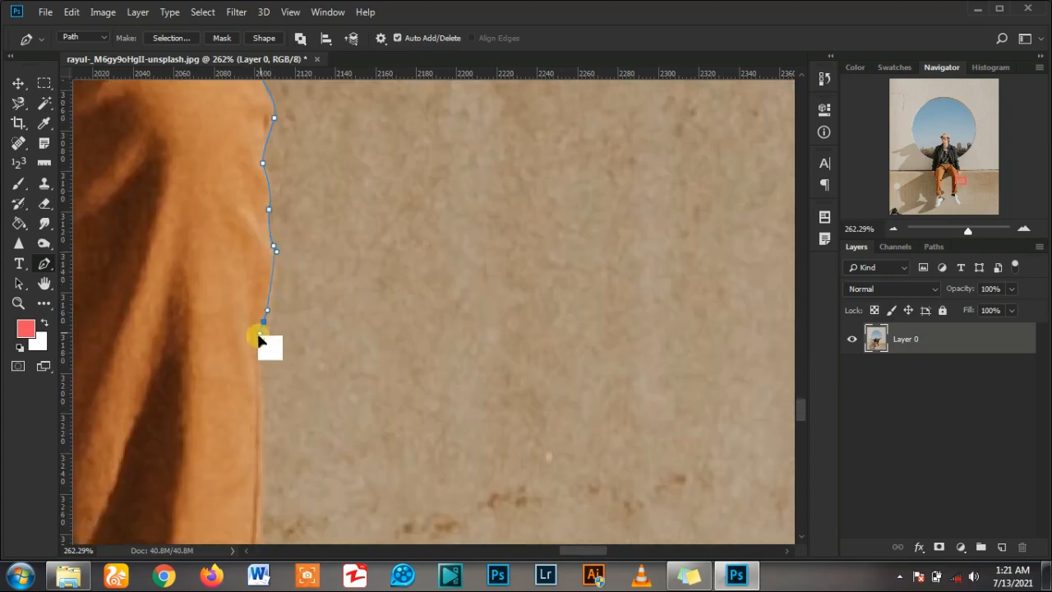
Trace the pen path down the outer edge of the trouser leg and along the laces and front of the white shoe
{"action": "scroll", "coordinate": [265, 333], "scroll_direction": "down", "scroll_amount": 5}
{"action": "scroll", "coordinate": [520, 379], "scroll_direction": "down", "scroll_amount": 3}
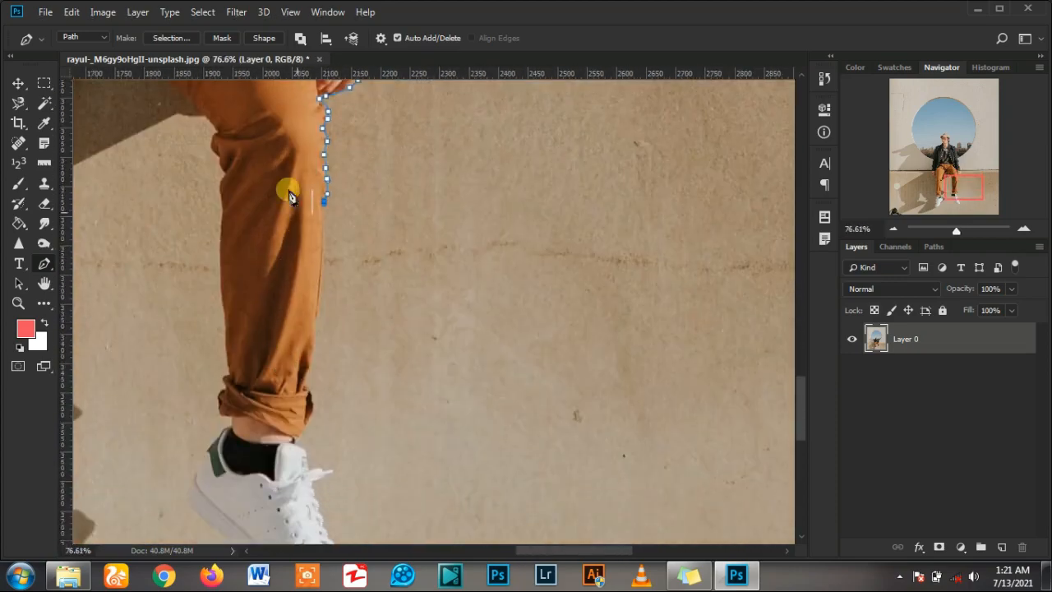
{"action": "scroll", "coordinate": [341, 348], "scroll_direction": "up", "scroll_amount": 3}
{"action": "left_click_drag", "start_coordinate": [335, 337], "coordinate": [331, 366]}
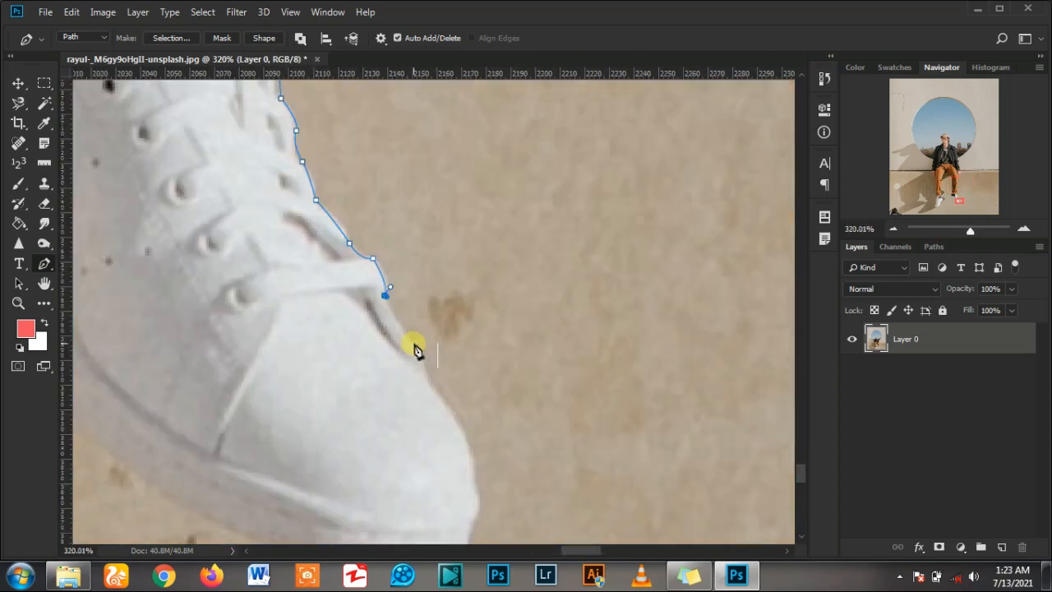
{"action": "left_click", "coordinate": [403, 339]}
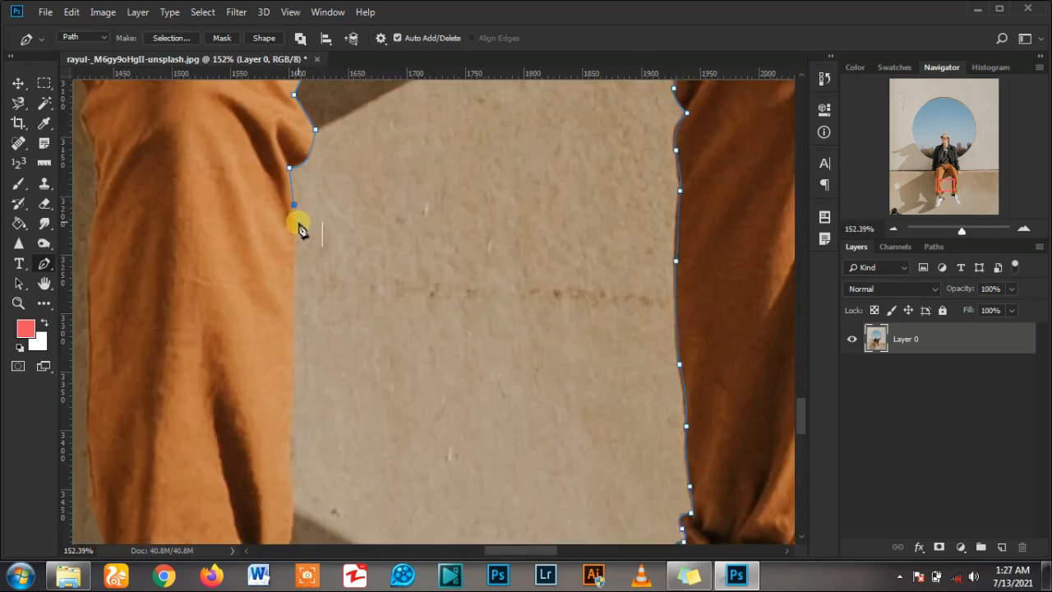
Trace the pen path down the inner edge of the man's other trouser leg towards the rolled cuff
{"action": "scroll", "coordinate": [294, 228], "scroll_direction": "down", "scroll_amount": 2}
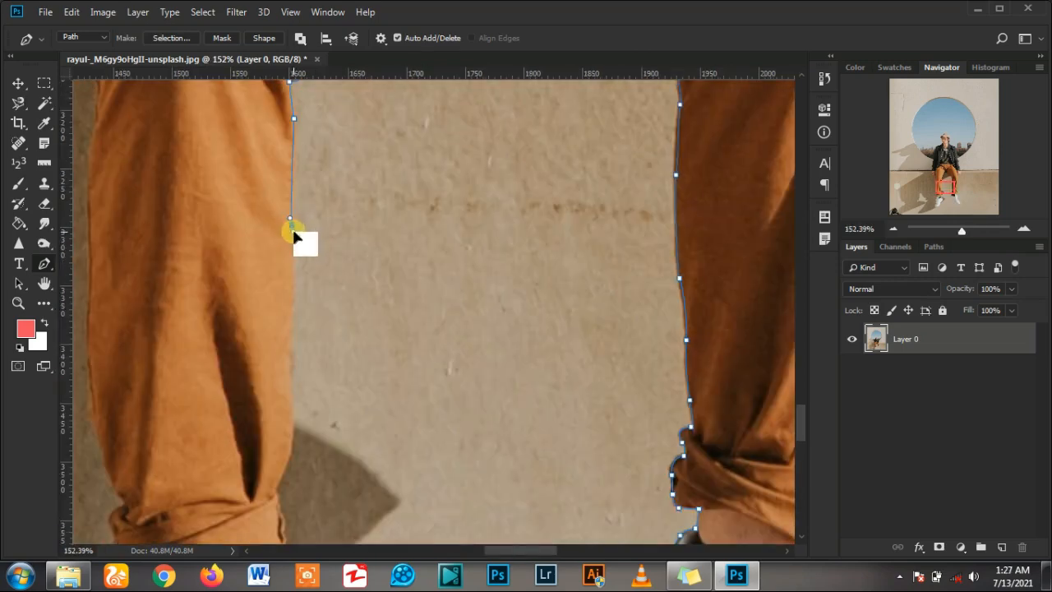
{"action": "scroll", "coordinate": [294, 228], "scroll_direction": "down", "scroll_amount": 2}
{"action": "scroll", "coordinate": [289, 271], "scroll_direction": "down", "scroll_amount": 2}
{"action": "left_click", "coordinate": [289, 242]}
{"action": "scroll", "coordinate": [282, 298], "scroll_direction": "down", "scroll_amount": 2}
{"action": "left_click", "coordinate": [290, 252]}
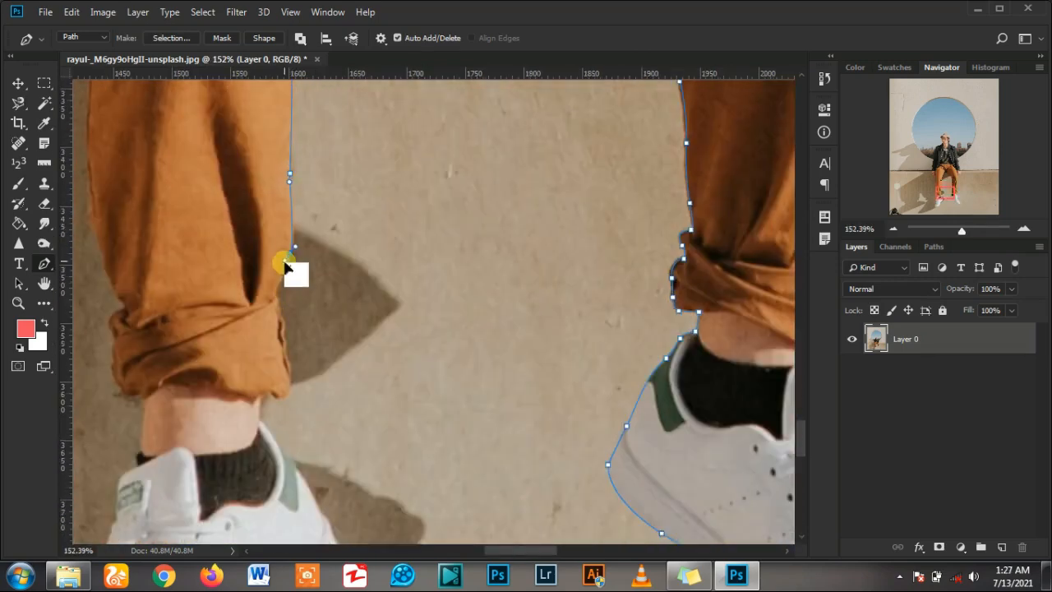
Continue the path around the rolled trouser cuff and in to the bare ankle
{"action": "left_click", "coordinate": [284, 267]}
{"action": "left_click", "coordinate": [278, 306]}
{"action": "scroll", "coordinate": [278, 296], "scroll_direction": "down", "scroll_amount": 2}
{"action": "left_click", "coordinate": [283, 279]}
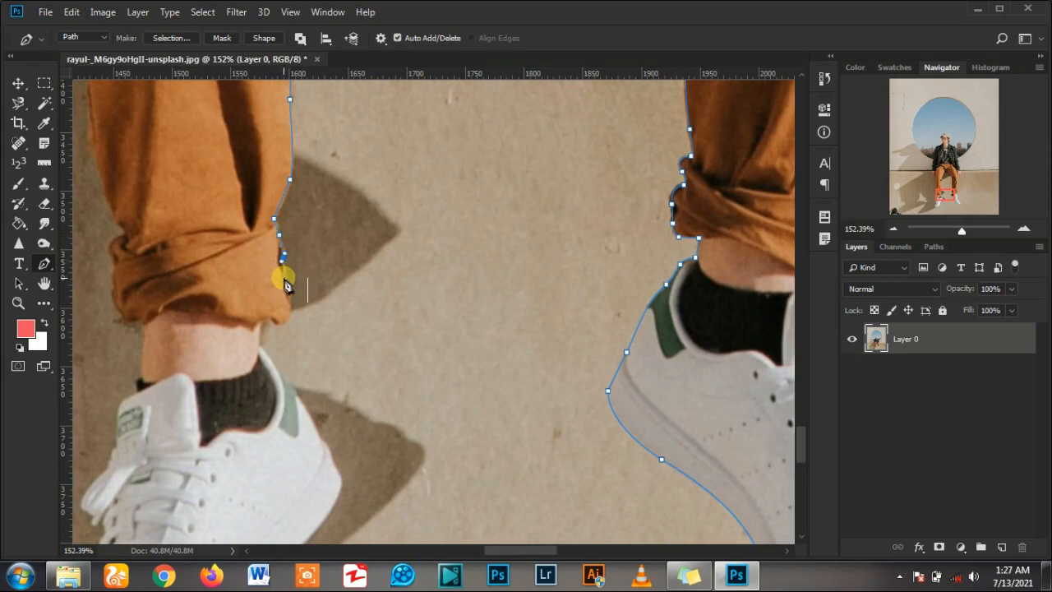
{"action": "left_click", "coordinate": [292, 296]}
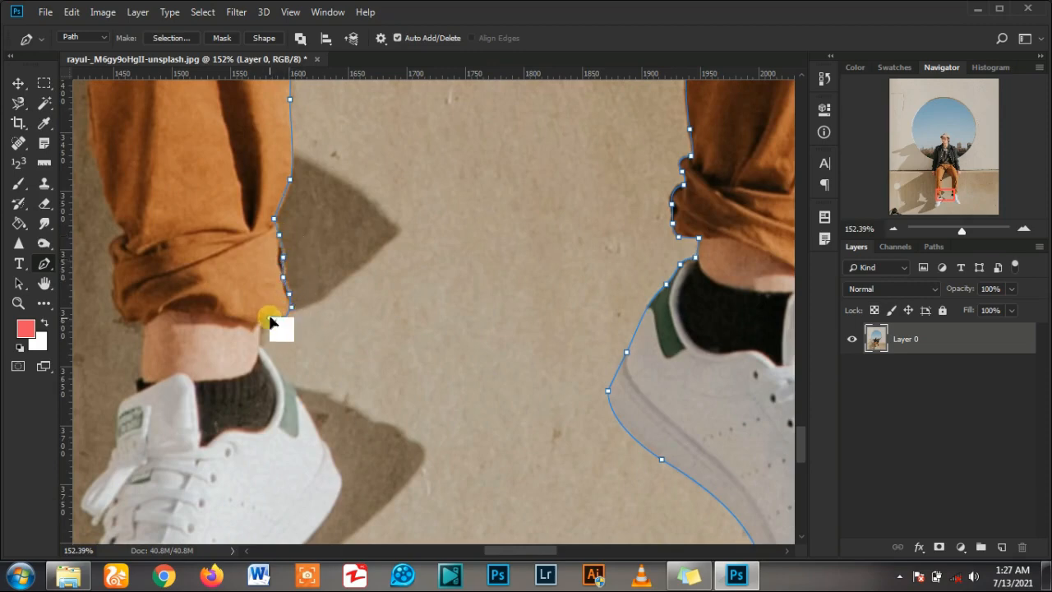
{"action": "left_click", "coordinate": [258, 343]}
Trace curved path segments along the heel and side of the white shoe below the ankle
{"action": "scroll", "coordinate": [263, 336], "scroll_direction": "down", "scroll_amount": 2}
{"action": "scroll", "coordinate": [291, 305], "scroll_direction": "down", "scroll_amount": 2}
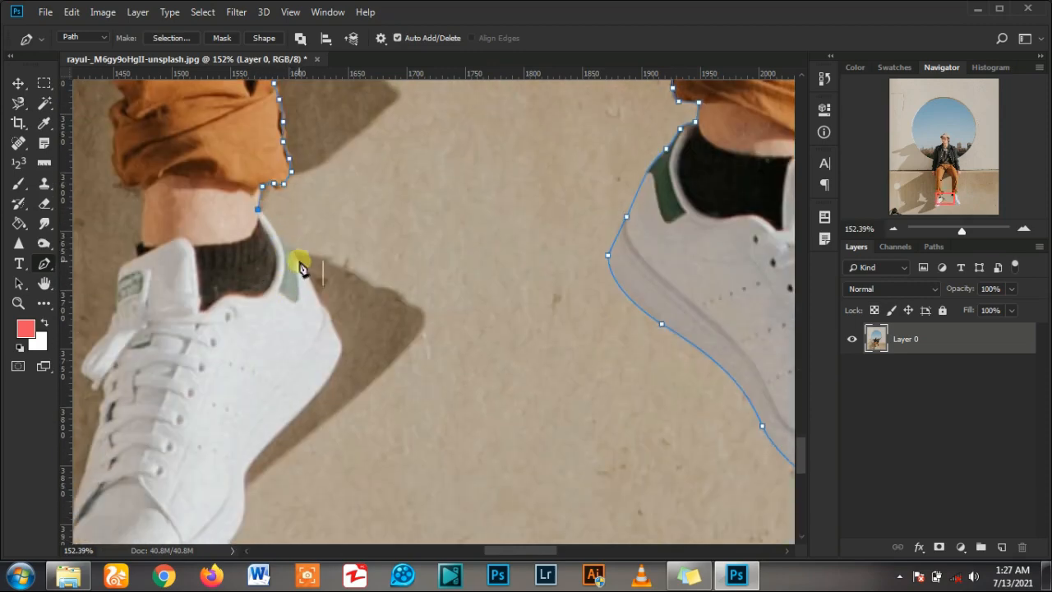
{"action": "left_click_drag", "start_coordinate": [298, 260], "coordinate": [311, 289]}
{"action": "left_click_drag", "start_coordinate": [340, 341], "coordinate": [338, 366]}
{"action": "scroll", "coordinate": [323, 275], "scroll_direction": "up", "scroll_amount": 3}
{"action": "key", "text": "ctrl+z"}
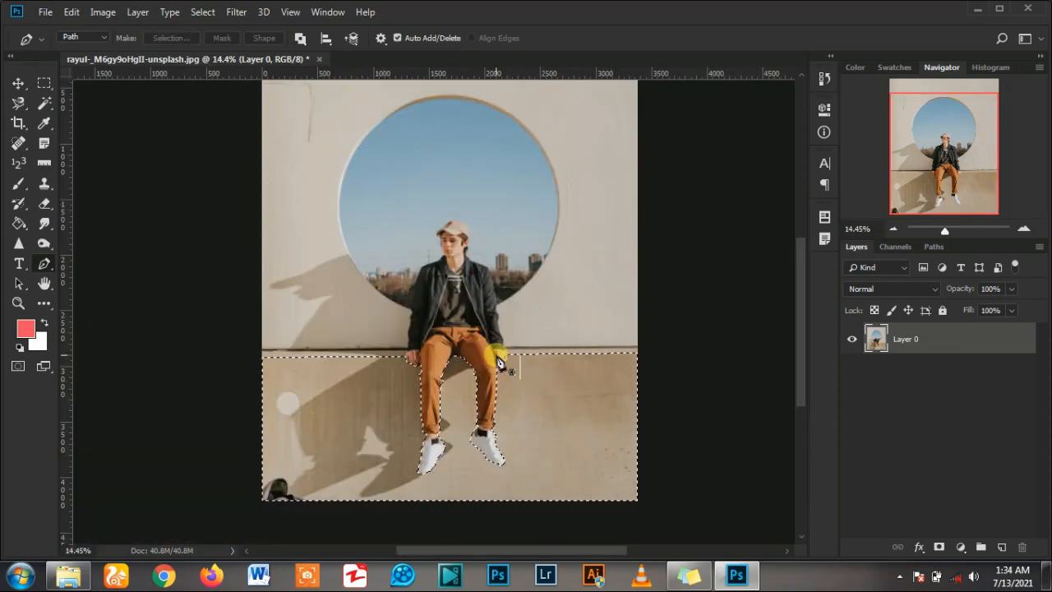
Invert the selection and add it as a layer mask that hides the wall below the ledge around the legs
{"action": "key", "text": "ctrl+shift+i"}
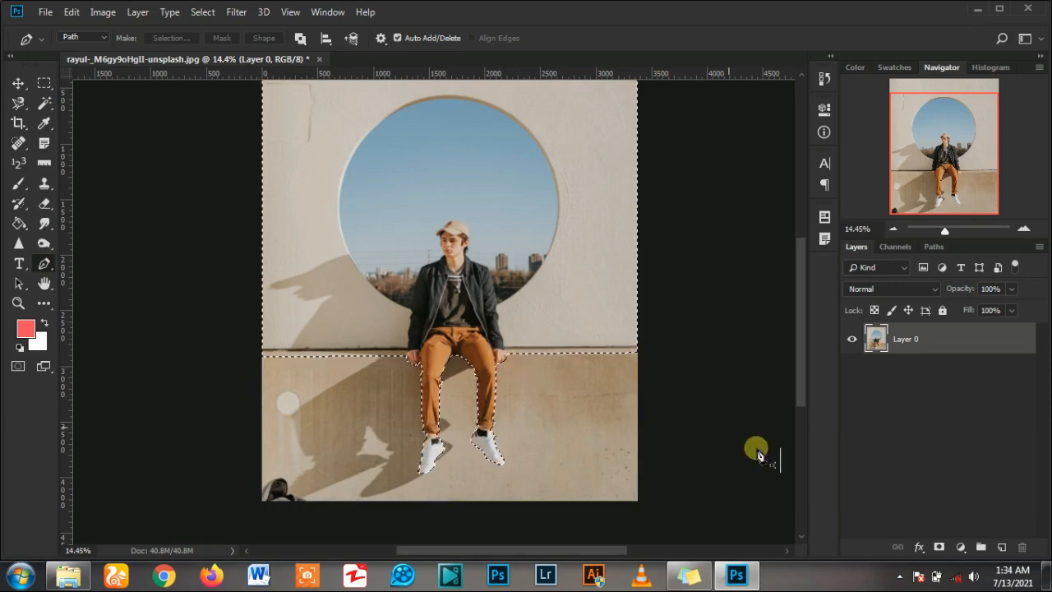
{"action": "left_click", "coordinate": [940, 548]}
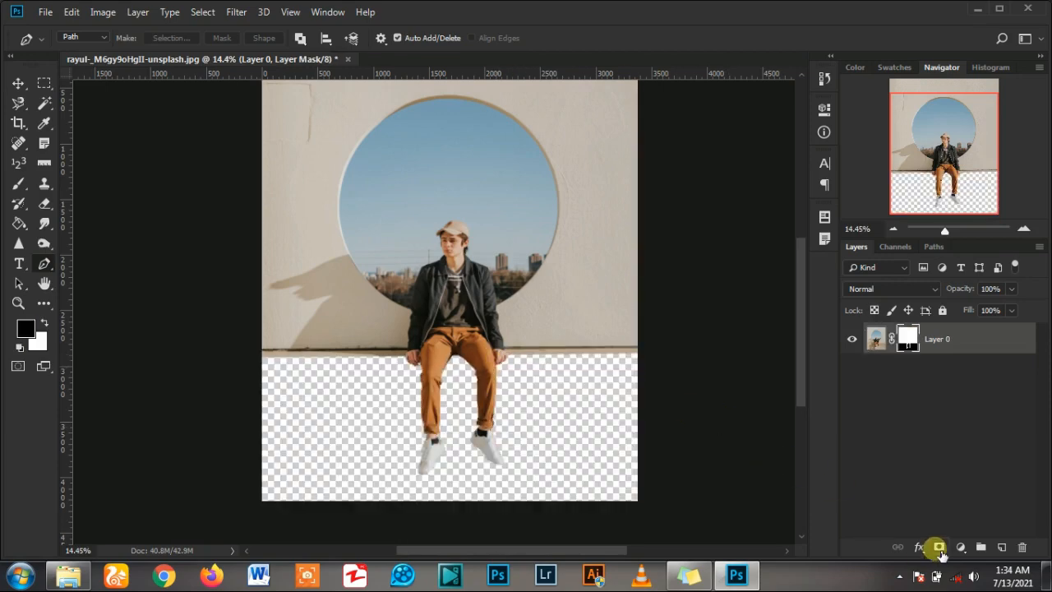
{"action": "left_click", "coordinate": [18, 83]}
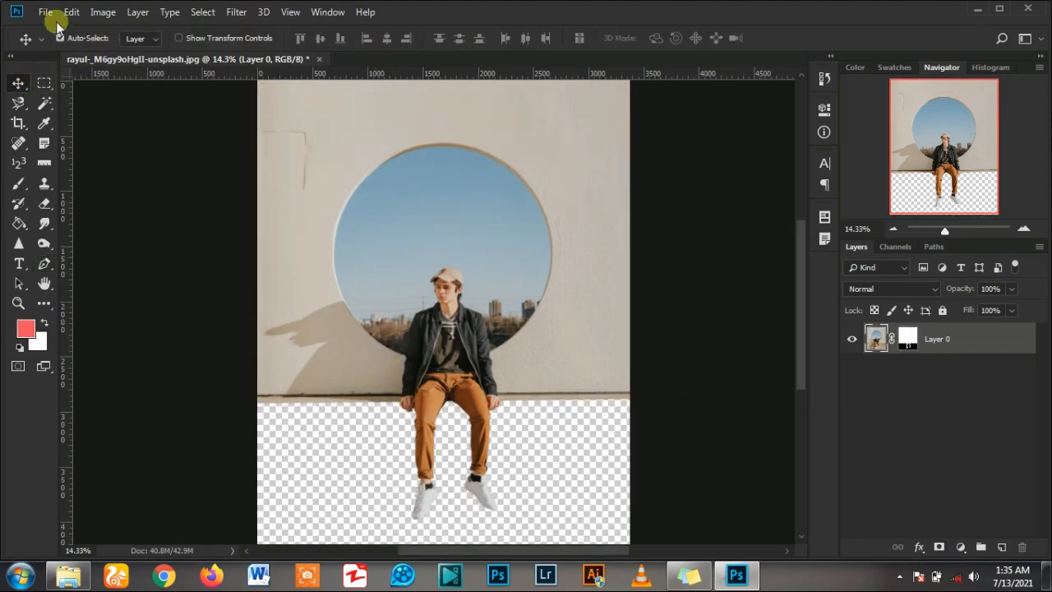
{"action": "left_click", "coordinate": [46, 12]}
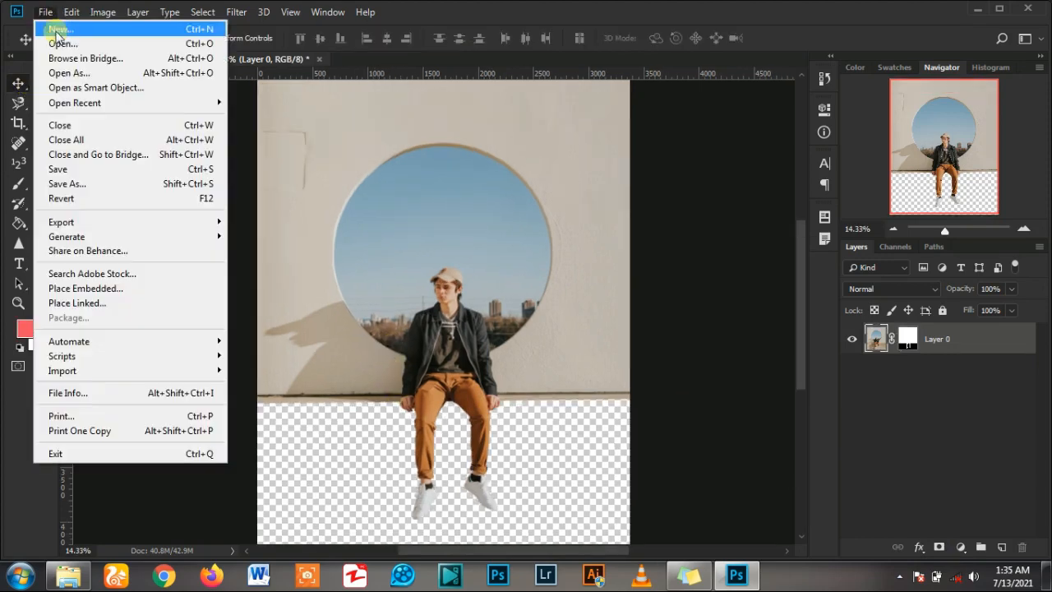
{"action": "left_click", "coordinate": [51, 40]}
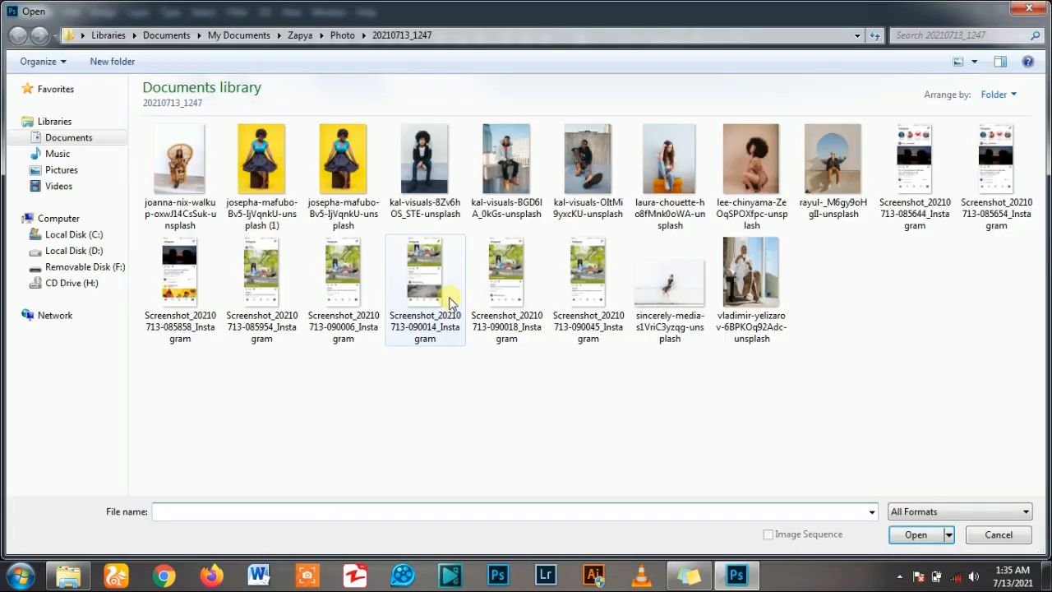
{"action": "left_click", "coordinate": [448, 302]}
{"action": "left_click", "coordinate": [888, 532]}
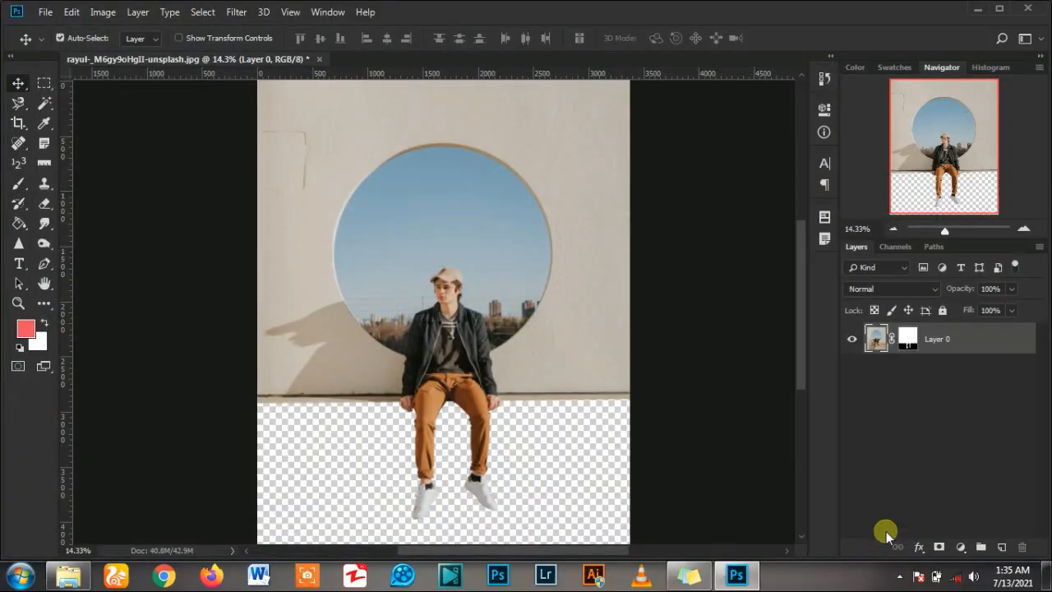
{"action": "left_click_drag", "start_coordinate": [146, 66], "coordinate": [405, 66]}
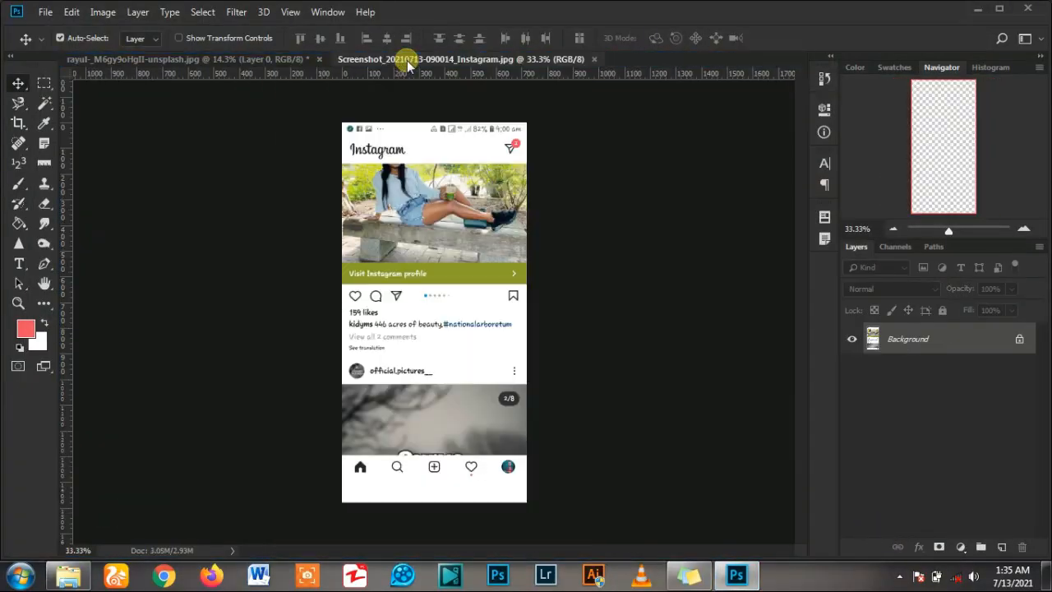
{"action": "left_click", "coordinate": [1019, 340]}
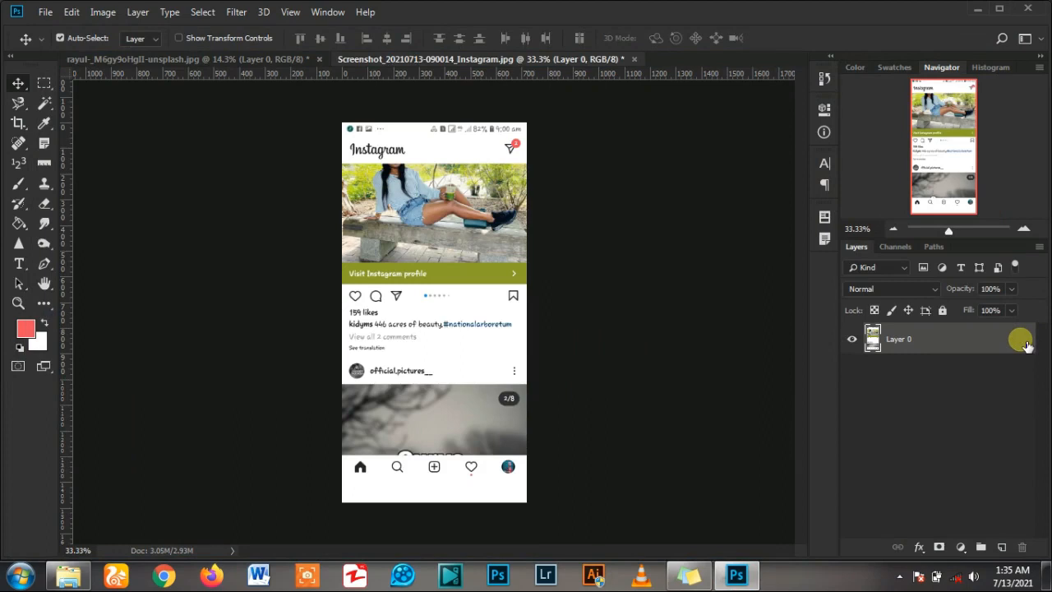
Draw a full-width rectangular marquee selection from the screenshot's status bar down into the green profile banner
{"action": "left_click", "coordinate": [46, 83]}
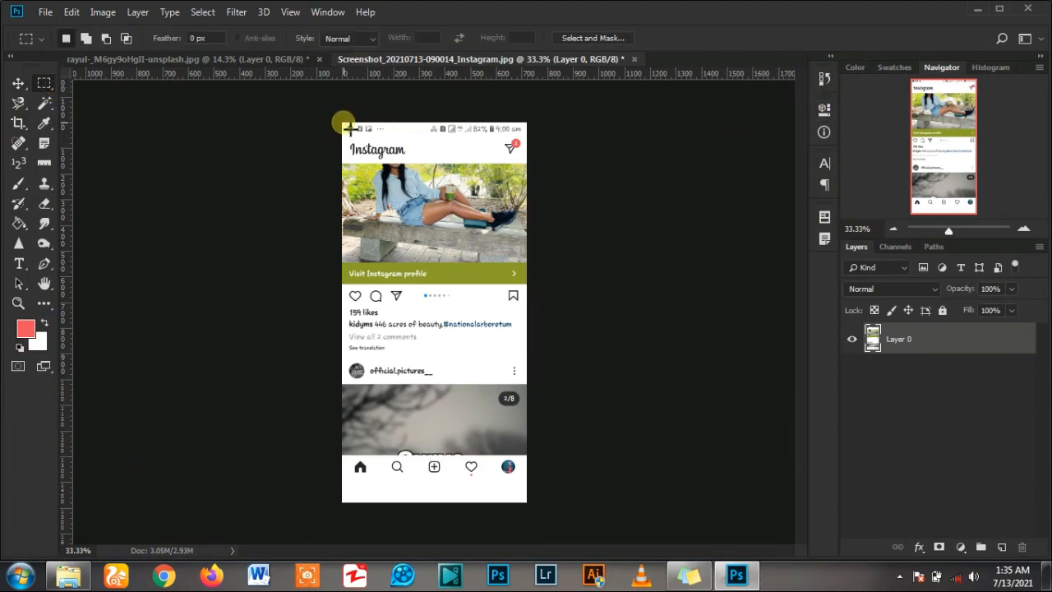
{"action": "left_click_drag", "start_coordinate": [344, 124], "coordinate": [428, 166]}
{"action": "left_click_drag", "start_coordinate": [357, 139], "coordinate": [534, 281]}
Transform the selection to 104.65% height so it reaches the green banner's lower edge, and delete the selected area
{"action": "right_click", "coordinate": [461, 189]}
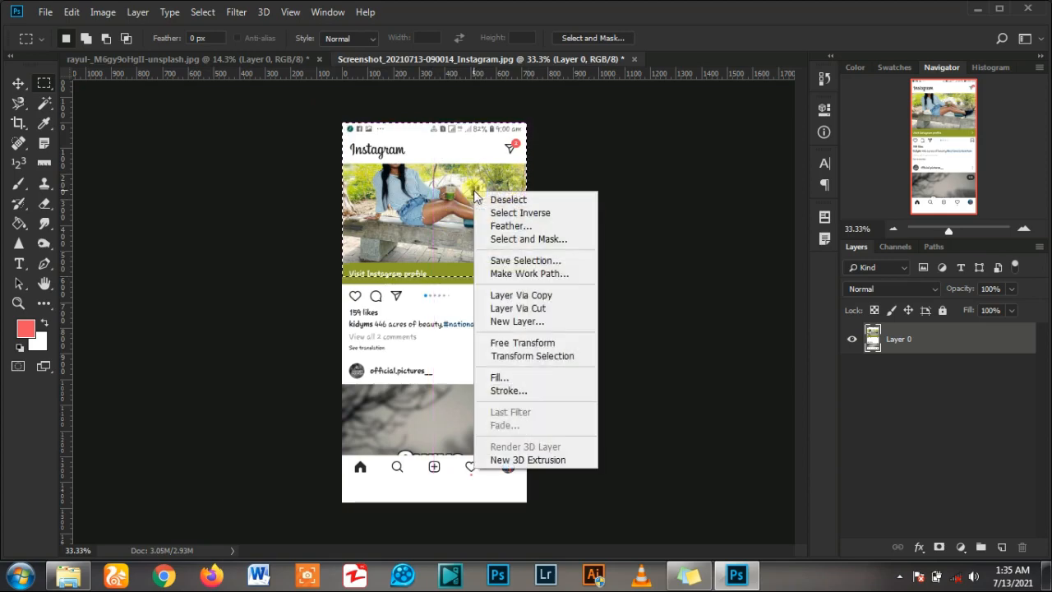
{"action": "left_click", "coordinate": [543, 355]}
{"action": "scroll", "coordinate": [461, 301], "scroll_direction": "up", "scroll_amount": 4}
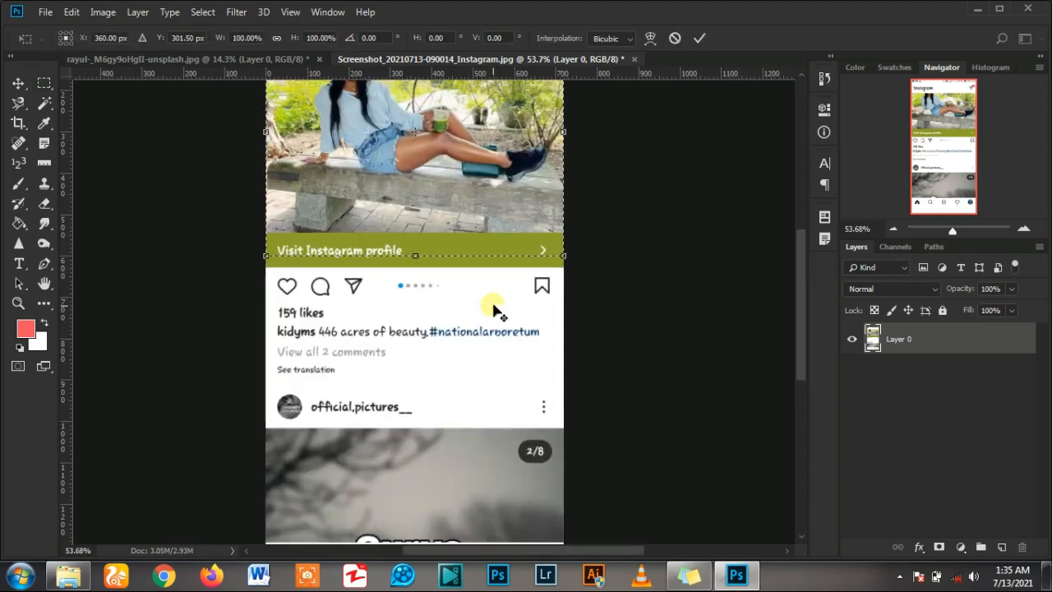
{"action": "left_click_drag", "start_coordinate": [381, 237], "coordinate": [383, 258]}
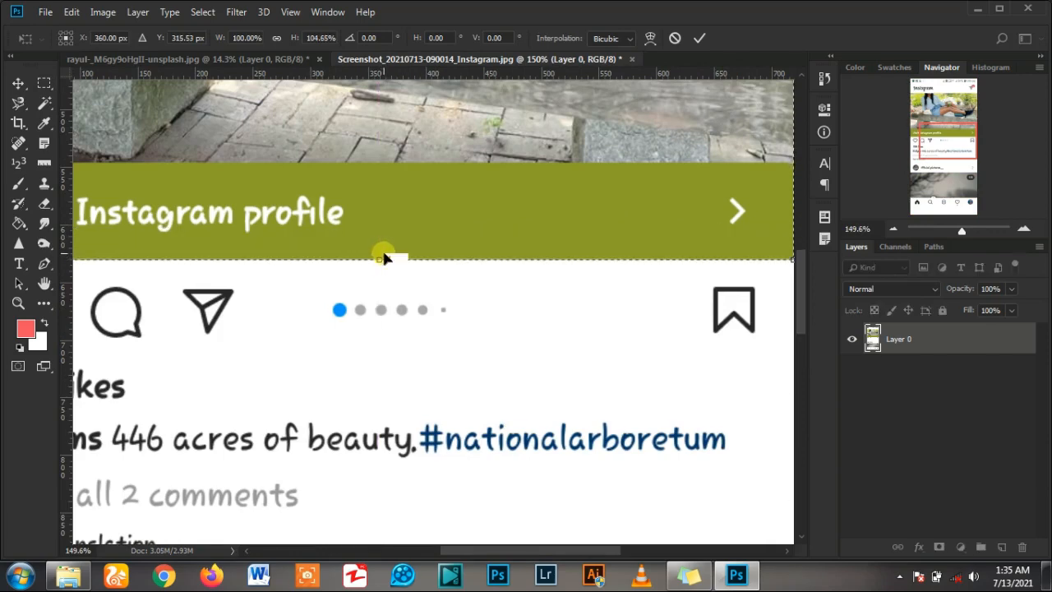
{"action": "scroll", "coordinate": [495, 222], "scroll_direction": "down", "scroll_amount": 5}
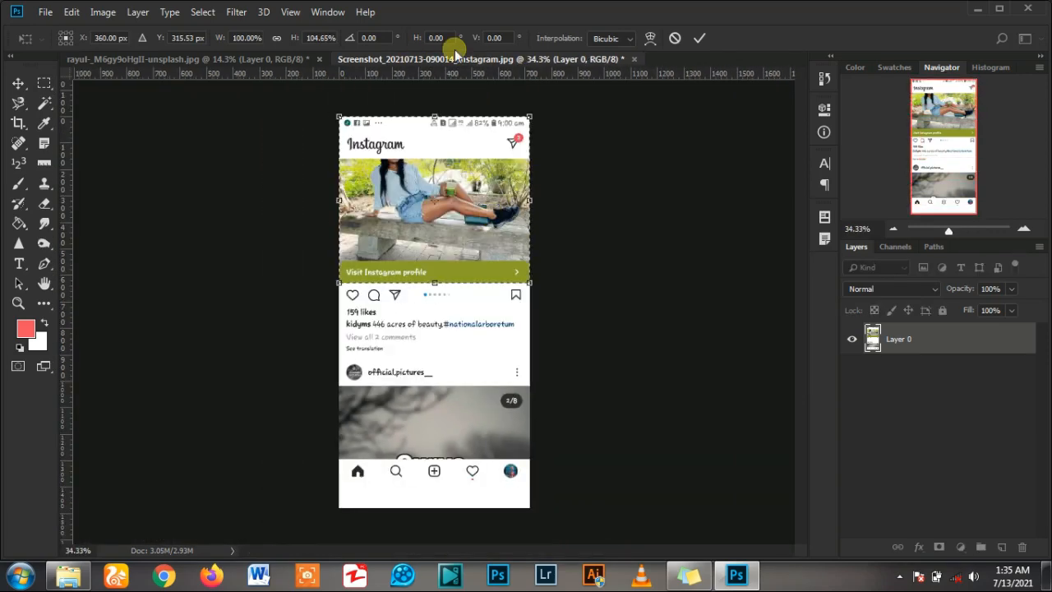
{"action": "key", "text": "Return"}
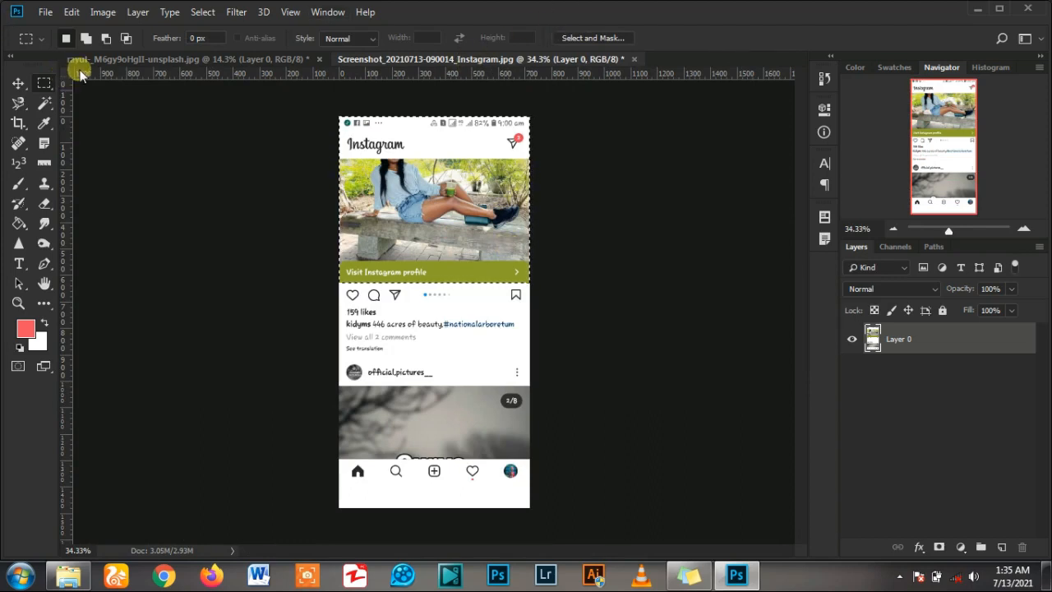
{"action": "key", "text": "Delete"}
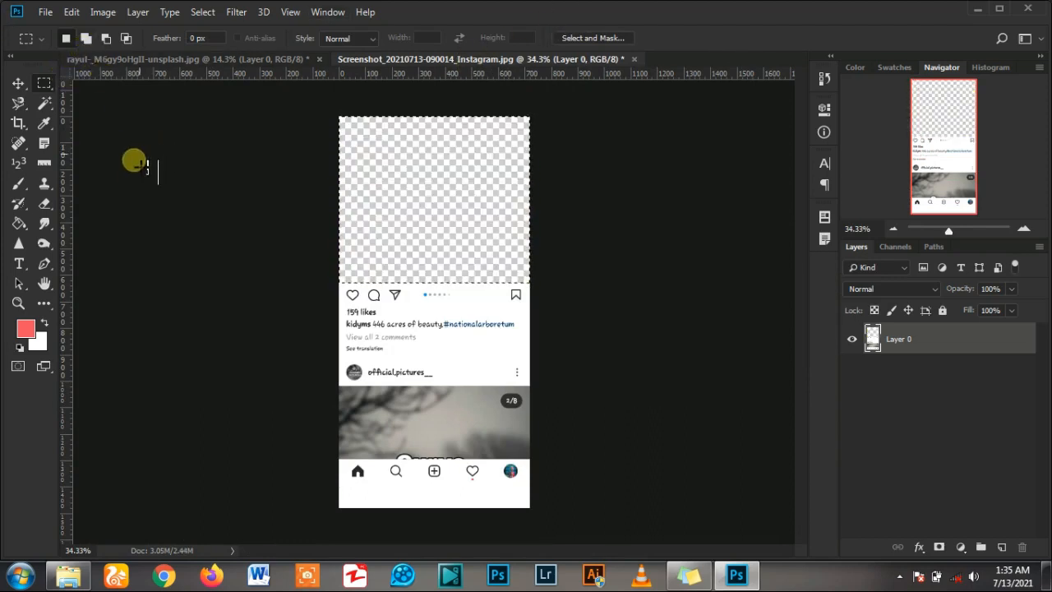
Crop the Instagram screenshot to a 4:5 (8:10) ratio, keeping part of the transparent area above the post icons
{"action": "left_click", "coordinate": [18, 124]}
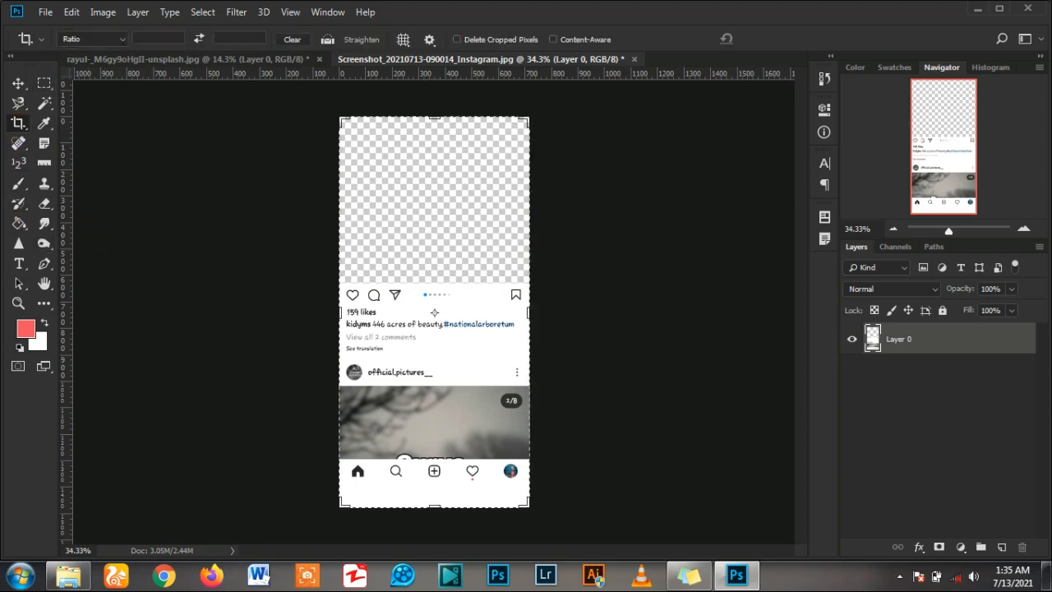
{"action": "left_click", "coordinate": [125, 40]}
{"action": "left_click", "coordinate": [94, 109]}
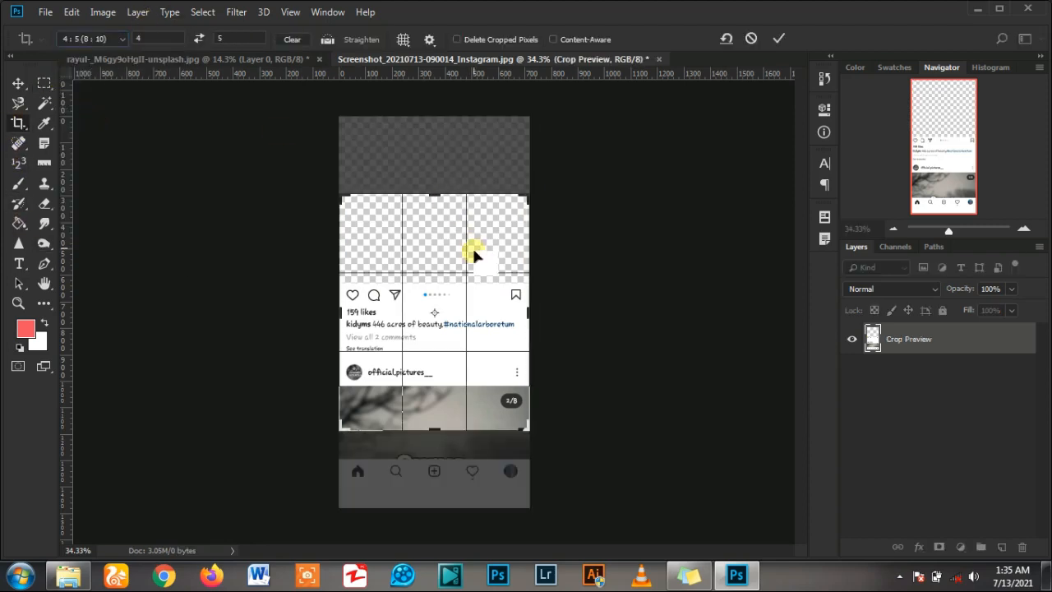
{"action": "mouse_move", "coordinate": [473, 249]}
{"action": "left_mouse_down"}
{"action": "mouse_move", "coordinate": [469, 232]}
{"action": "mouse_move", "coordinate": [472, 301]}
{"action": "mouse_move", "coordinate": [473, 265]}
{"action": "left_mouse_up"}
{"action": "key", "text": "ctrl+r"}
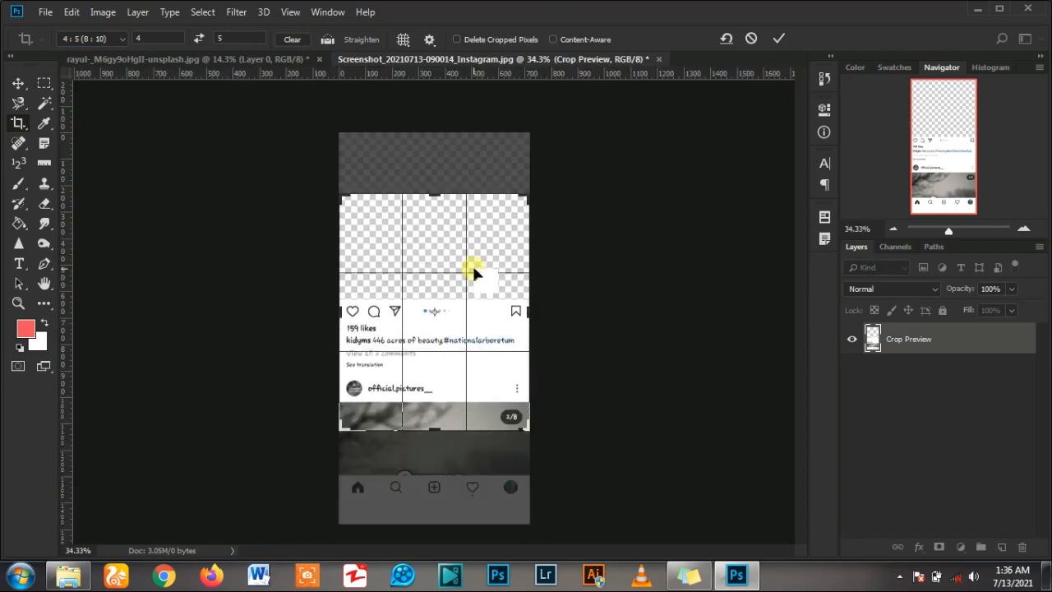
{"action": "key", "text": "Return"}
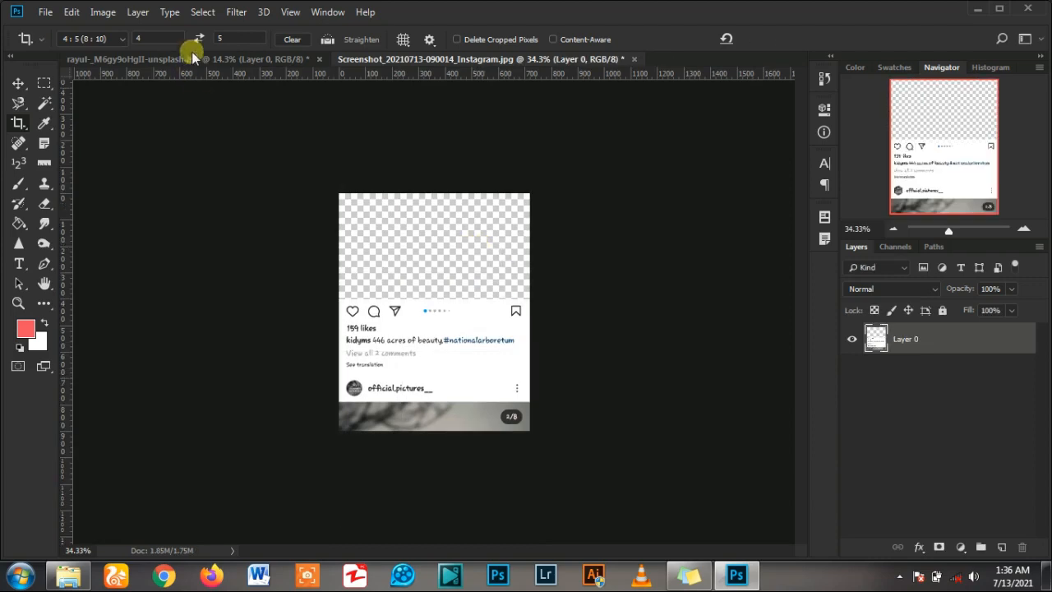
Move the masked photo of the seated man from its document into the cropped Instagram screenshot
{"action": "left_click", "coordinate": [189, 59]}
{"action": "key", "text": "v"}
{"action": "left_click_drag", "start_coordinate": [476, 376], "coordinate": [460, 287]}
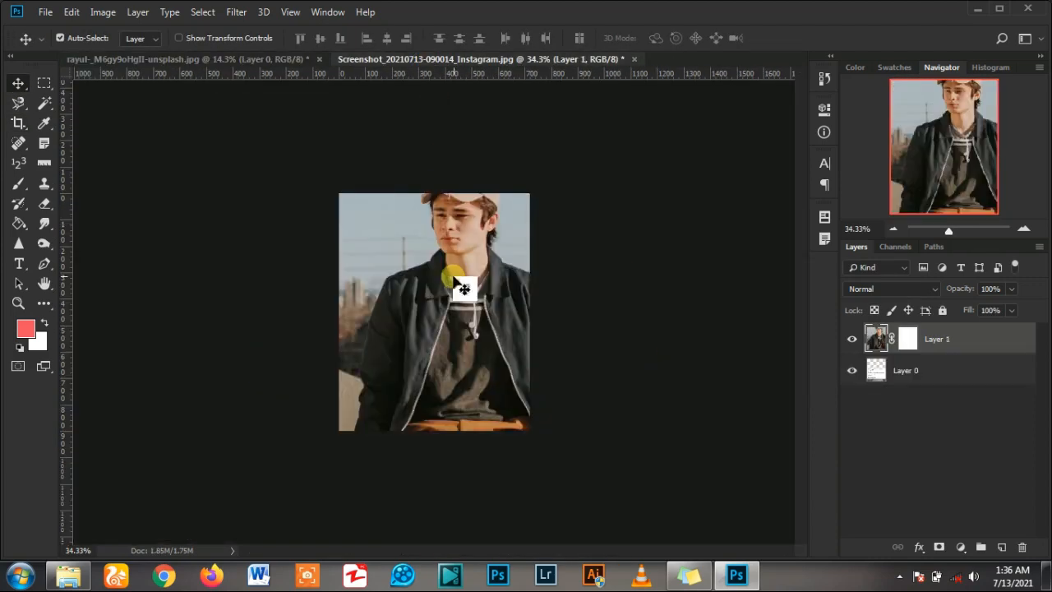
Scale the photo layer to 28.07% and position it so the ledge sits just above the post icons
{"action": "key", "text": "ctrl+t"}
{"action": "left_click_drag", "start_coordinate": [599, 101], "coordinate": [485, 244]}
{"action": "scroll", "coordinate": [453, 317], "scroll_direction": "up", "scroll_amount": 4}
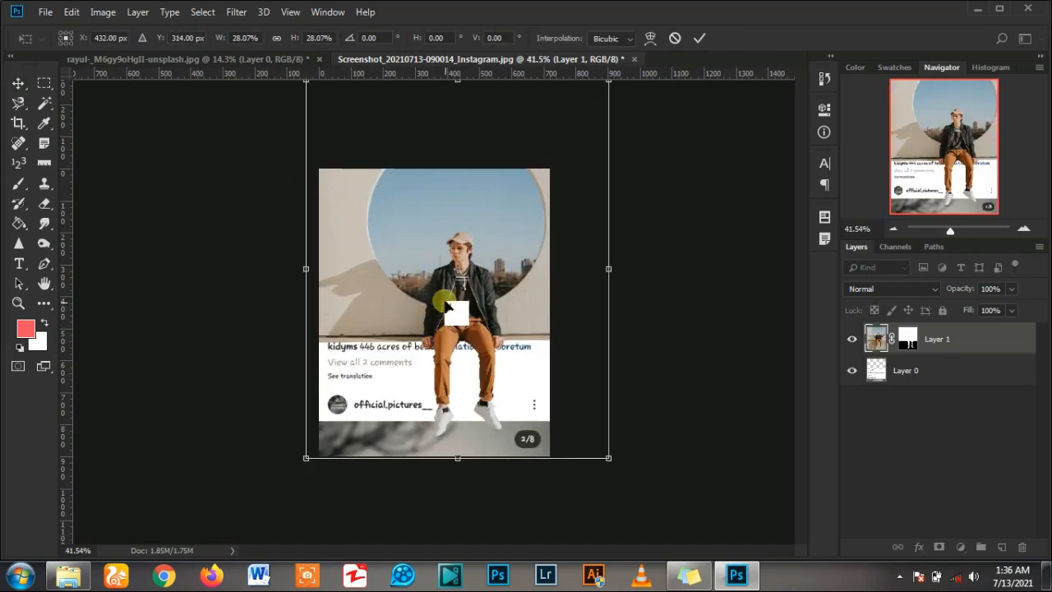
{"action": "left_click_drag", "start_coordinate": [455, 340], "coordinate": [458, 310]}
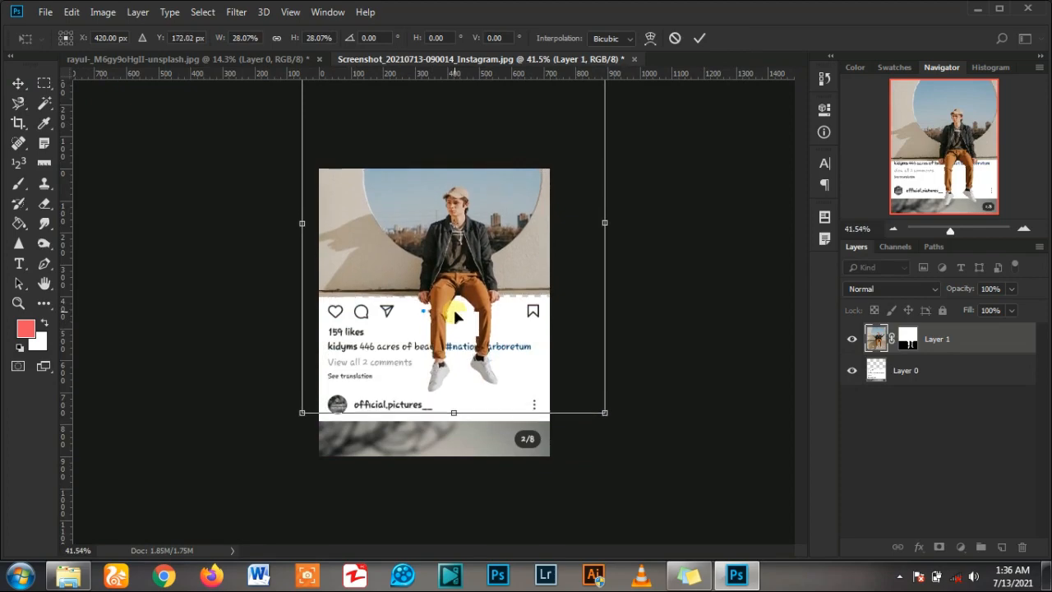
Nudge the photo layer down to Y 179.16 px to close the gap between the ledge and the white post area
{"action": "scroll", "coordinate": [567, 299], "scroll_direction": "up", "scroll_amount": 3}
{"action": "key", "text": "alt+space"}
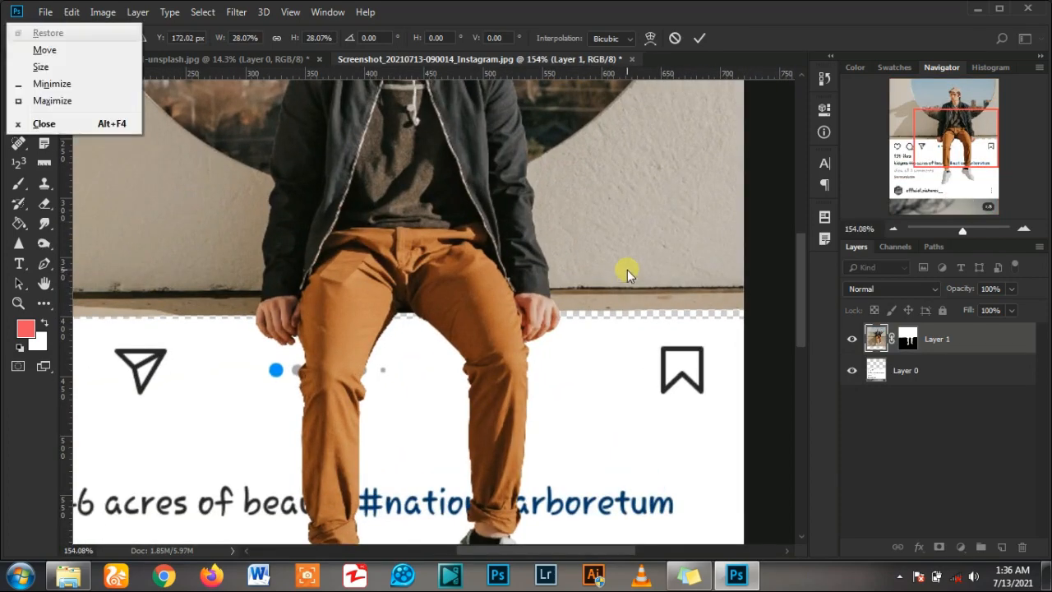
{"action": "key", "text": "Escape"}
{"action": "key", "text": "Down"}
{"action": "key", "text": "Down"}
{"action": "key", "text": "Down"}
{"action": "key", "text": "Down"}
{"action": "key", "text": "Down"}
{"action": "key", "text": "Down"}
{"action": "key", "text": "Down"}
{"action": "key", "text": "Down"}
{"action": "key", "text": "Down"}
{"action": "key", "text": "Down"}
{"action": "key", "text": "Down"}
{"action": "key", "text": "Down"}
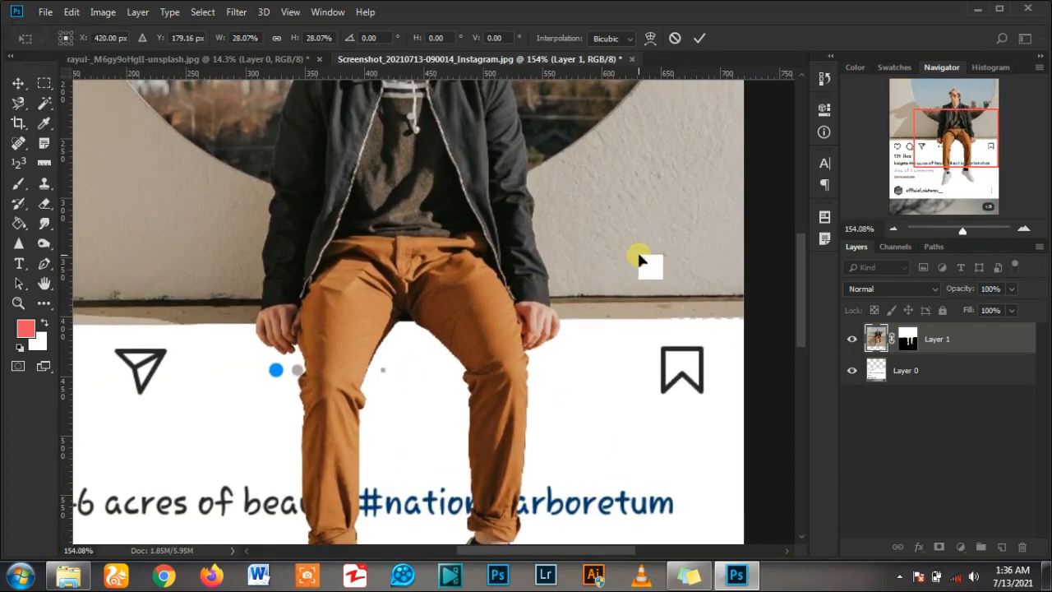
Nudge the photo layer down to Y 181.76 px, check its edge against the post area, and apply the transform
{"action": "key", "text": "Down"}
{"action": "key", "text": "Down"}
{"action": "key", "text": "Down"}
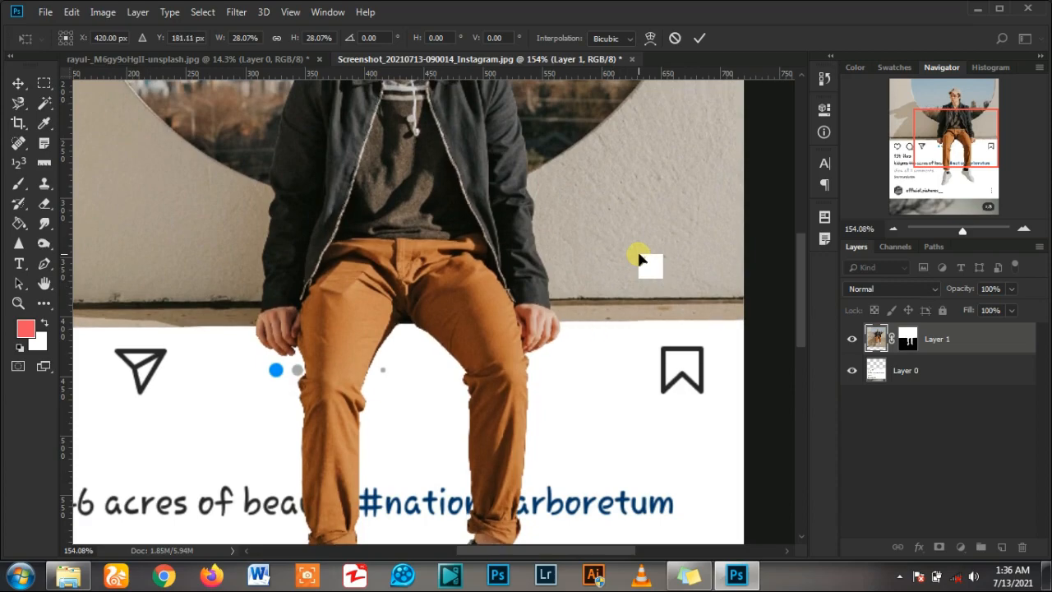
{"action": "scroll", "coordinate": [540, 285], "scroll_direction": "down", "scroll_amount": 4}
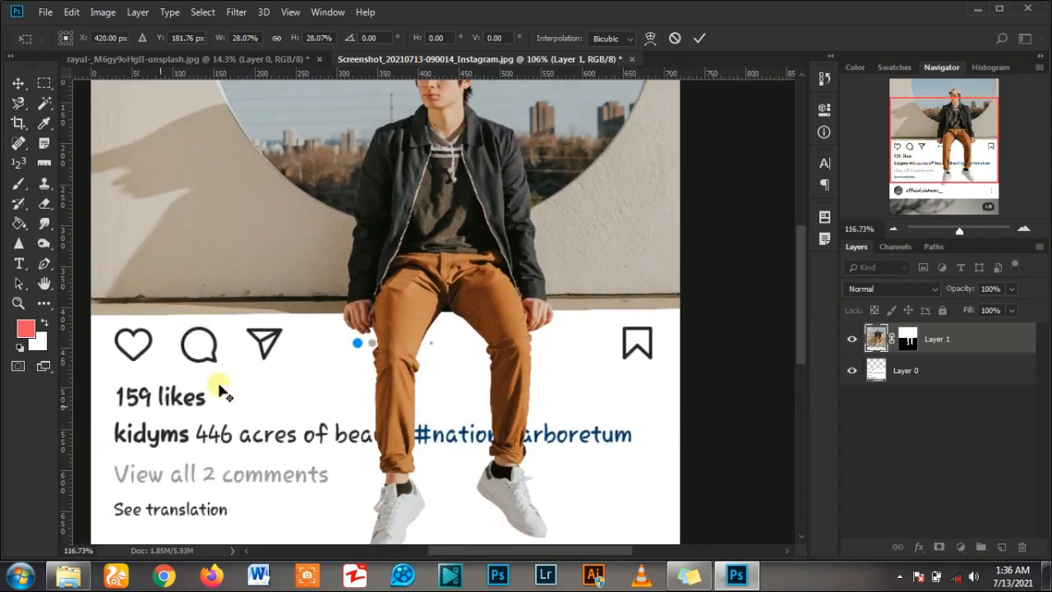
{"action": "scroll", "coordinate": [222, 388], "scroll_direction": "up", "scroll_amount": 13}
{"action": "scroll", "coordinate": [301, 276], "scroll_direction": "down", "scroll_amount": 9}
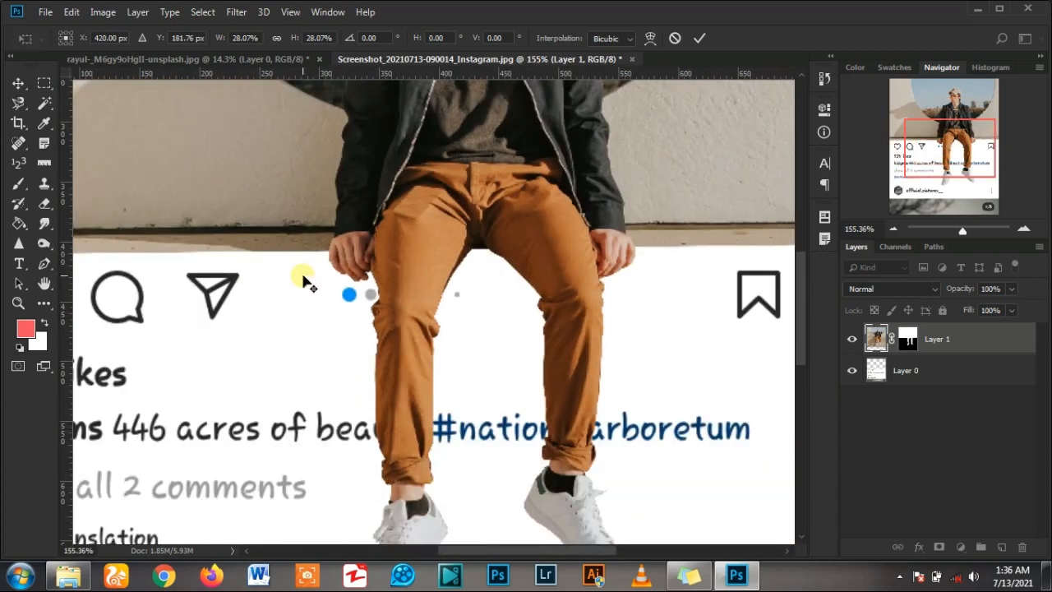
{"action": "scroll", "coordinate": [415, 288], "scroll_direction": "down", "scroll_amount": 5}
{"action": "scroll", "coordinate": [415, 287], "scroll_direction": "down", "scroll_amount": 2}
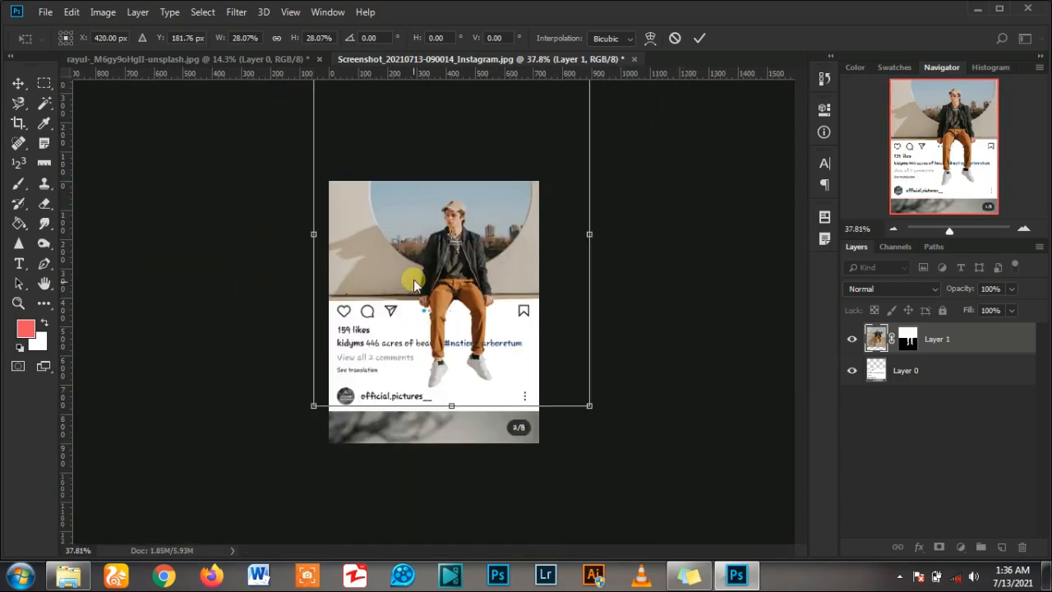
{"action": "key", "text": "Return"}
{"action": "scroll", "coordinate": [436, 304], "scroll_direction": "up", "scroll_amount": 2}
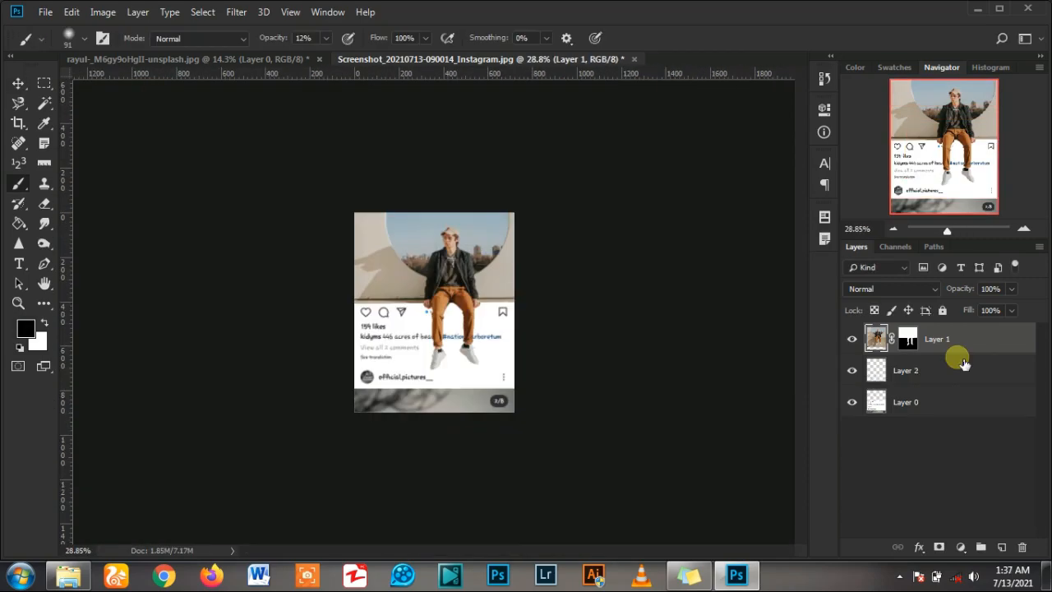
Duplicate Layer 1 and disable the duplicate's layer mask to reveal the original wall shadow
{"action": "key", "text": "ctrl+j"}
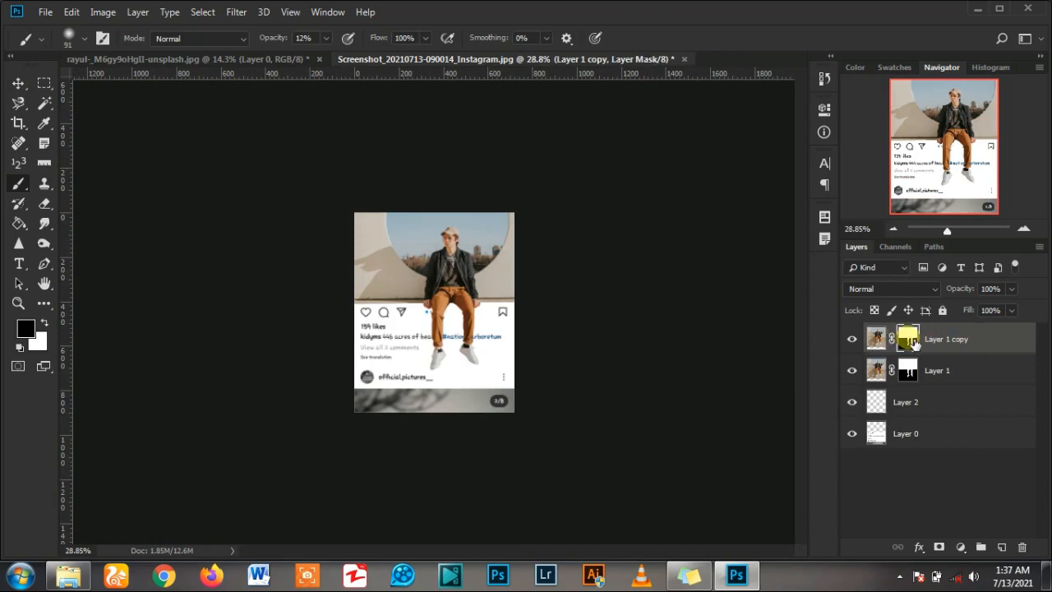
{"action": "right_click", "coordinate": [915, 343]}
{"action": "left_click", "coordinate": [937, 346]}
{"action": "scroll", "coordinate": [302, 436], "scroll_direction": "up", "scroll_amount": 1}
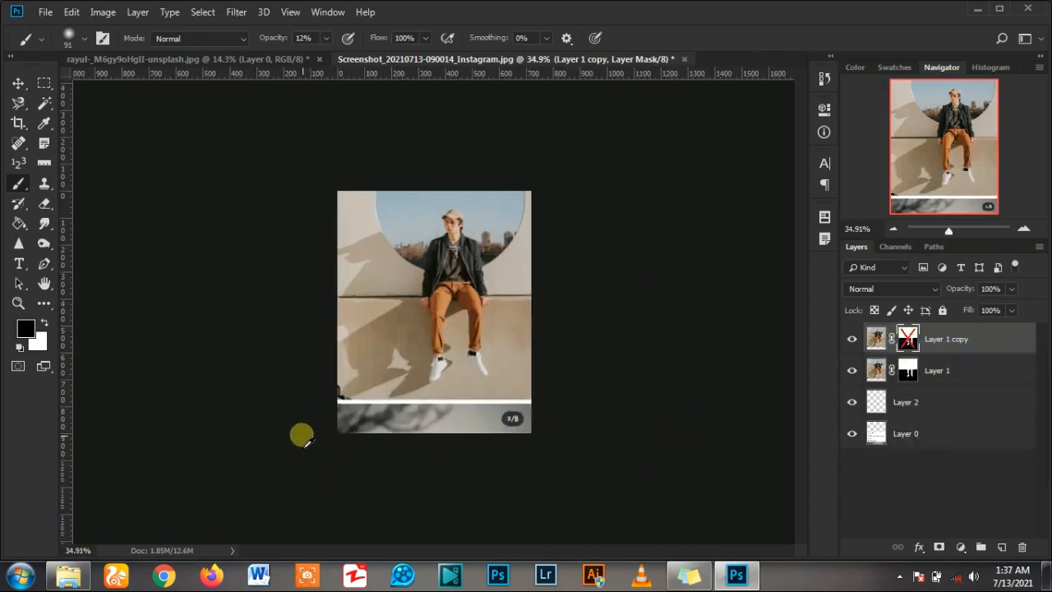
{"action": "scroll", "coordinate": [302, 435], "scroll_direction": "up", "scroll_amount": 6}
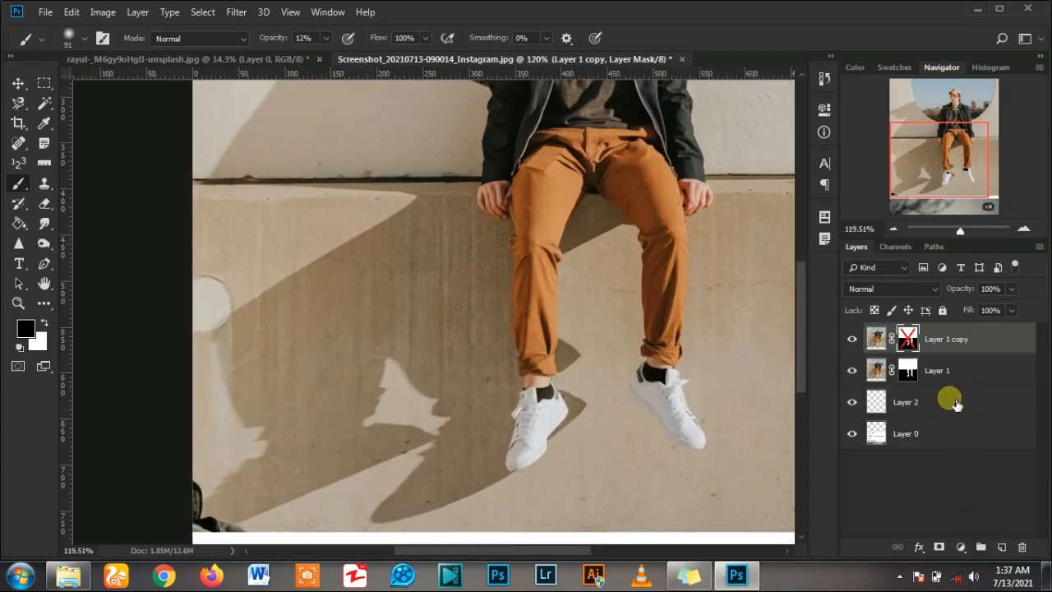
Move the empty Layer 2 above Layer 1 copy and toggle the copy's visibility to compare the shadow area with the post
{"action": "left_click_drag", "start_coordinate": [956, 403], "coordinate": [942, 340]}
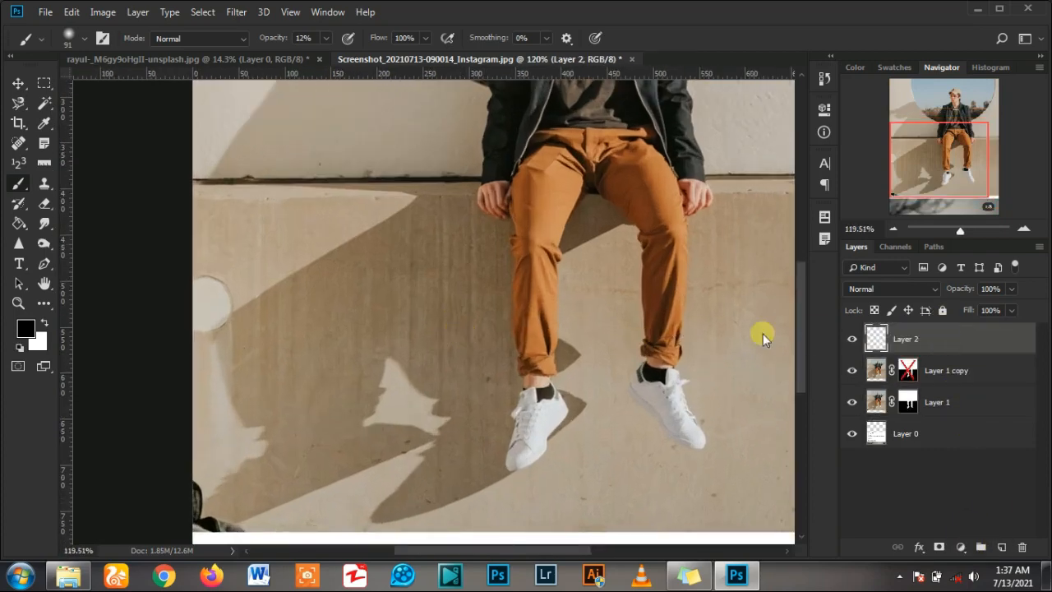
{"action": "left_click", "coordinate": [45, 263]}
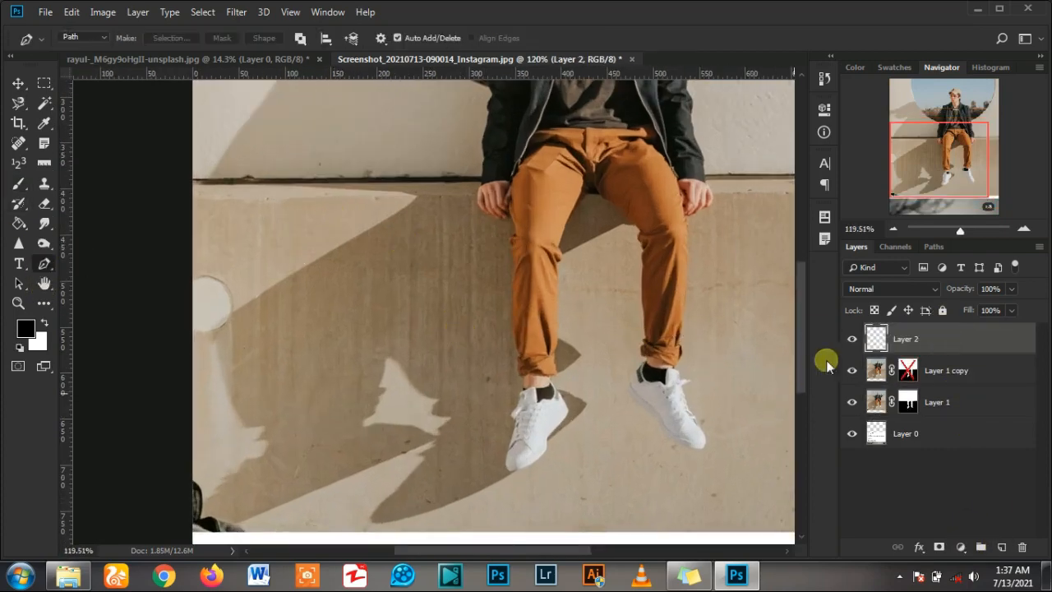
{"action": "left_click", "coordinate": [852, 371]}
{"action": "left_click", "coordinate": [852, 371]}
{"action": "left_click", "coordinate": [851, 371]}
{"action": "left_click", "coordinate": [852, 371]}
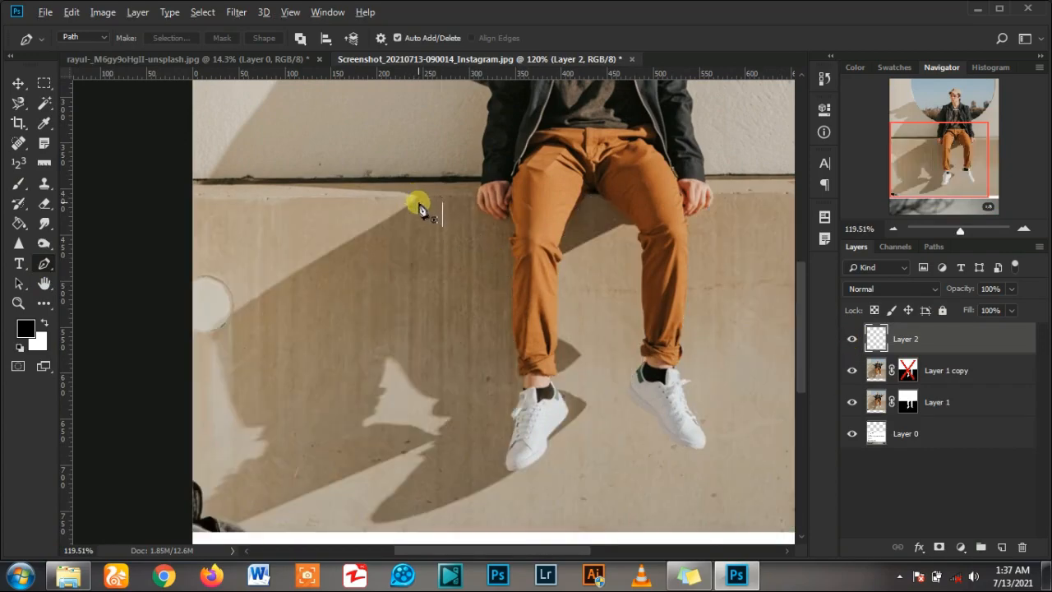
Lower the opacity of Layer 1 copy so the Instagram post shows through the wall
{"action": "scroll", "coordinate": [419, 209], "scroll_direction": "up", "scroll_amount": 4}
{"action": "left_click", "coordinate": [954, 370]}
{"action": "left_click", "coordinate": [959, 289]}
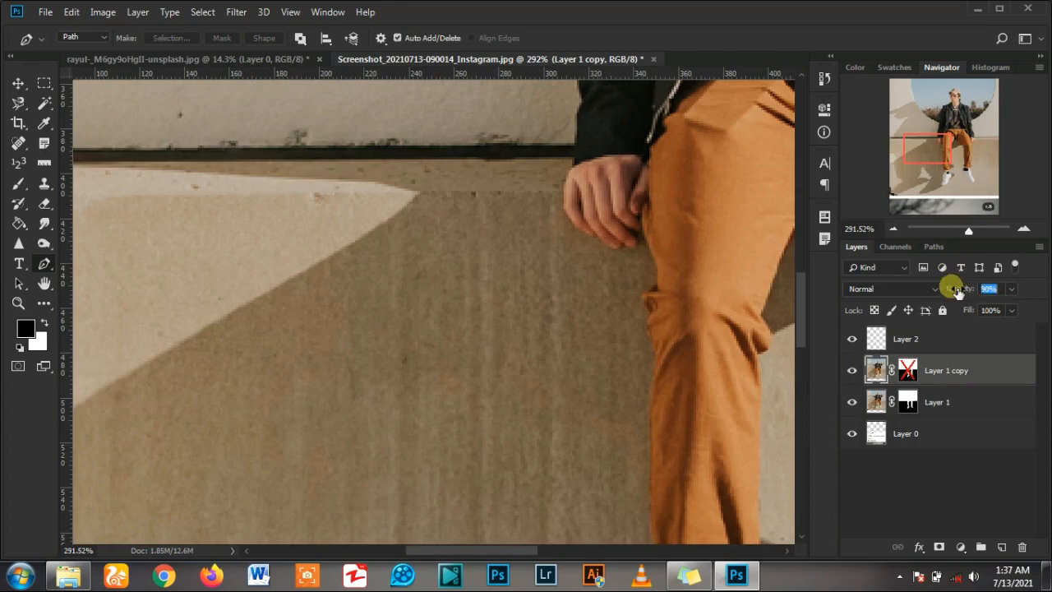
{"action": "left_click_drag", "start_coordinate": [957, 290], "coordinate": [941, 288]}
On Layer 2, trace the man's wall shadow with the Pen tool from the ledge corner around its jagged lower outline to the leg
{"action": "scroll", "coordinate": [417, 360], "scroll_direction": "down", "scroll_amount": 4}
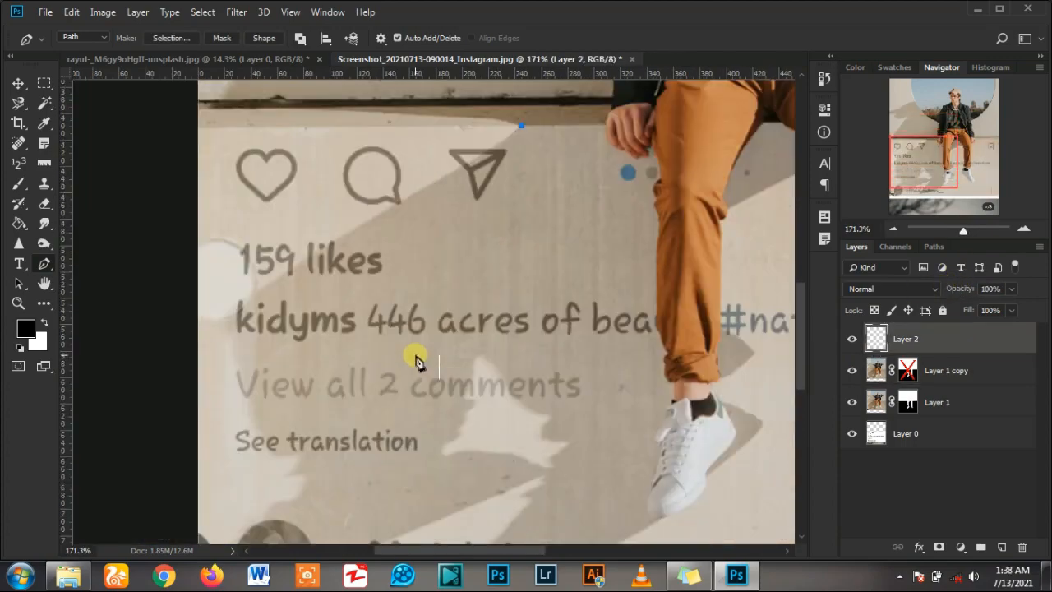
{"action": "left_click_drag", "start_coordinate": [199, 323], "coordinate": [183, 328]}
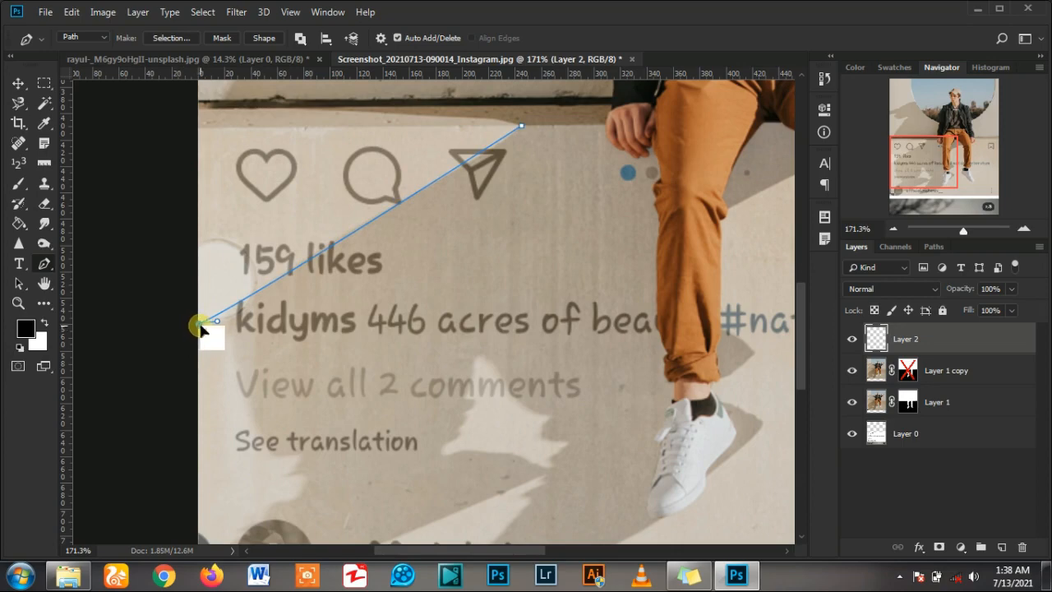
{"action": "scroll", "coordinate": [292, 353], "scroll_direction": "down", "scroll_amount": 3}
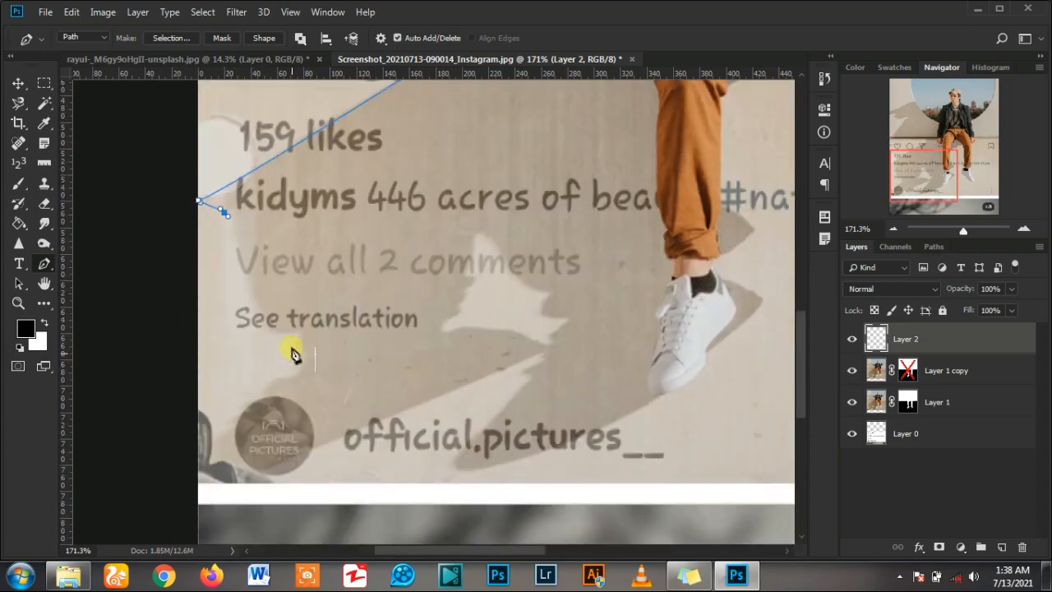
{"action": "left_click_drag", "start_coordinate": [252, 298], "coordinate": [306, 332]}
{"action": "left_click_drag", "start_coordinate": [310, 358], "coordinate": [281, 383]}
{"action": "scroll", "coordinate": [252, 403], "scroll_direction": "down", "scroll_amount": 2}
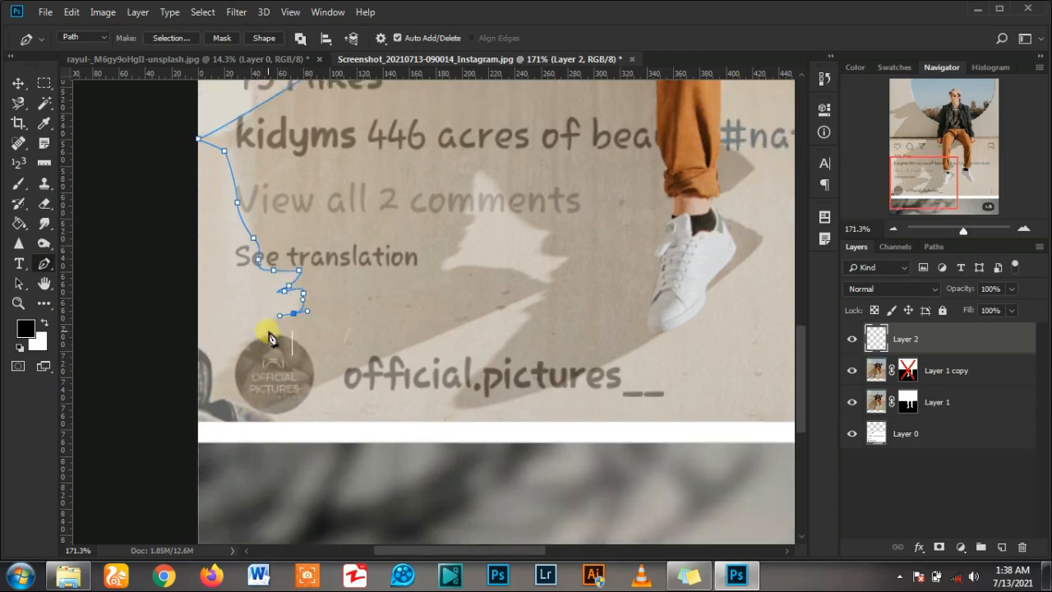
{"action": "left_click_drag", "start_coordinate": [251, 340], "coordinate": [203, 427]}
{"action": "scroll", "coordinate": [283, 403], "scroll_direction": "down", "scroll_amount": 3}
{"action": "scroll", "coordinate": [282, 401], "scroll_direction": "down", "scroll_amount": 3}
{"action": "scroll", "coordinate": [248, 477], "scroll_direction": "up", "scroll_amount": 5}
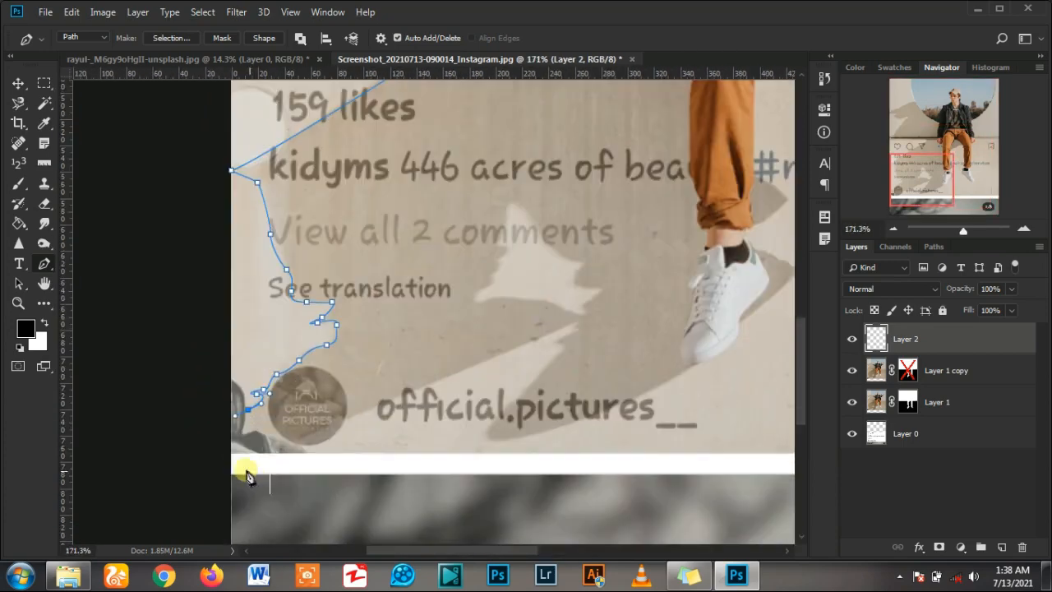
{"action": "scroll", "coordinate": [433, 342], "scroll_direction": "down", "scroll_amount": 4}
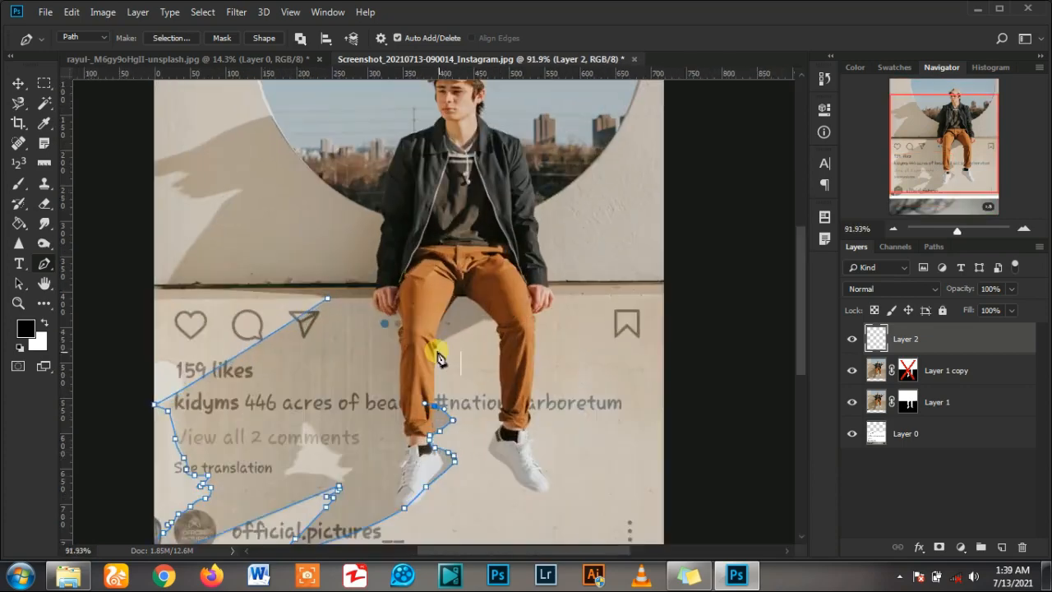
Continue the shadow path up the leg and across the gap between the knees, closing it along the ledge
{"action": "scroll", "coordinate": [428, 350], "scroll_direction": "up", "scroll_amount": 5}
{"action": "left_click", "coordinate": [432, 347]}
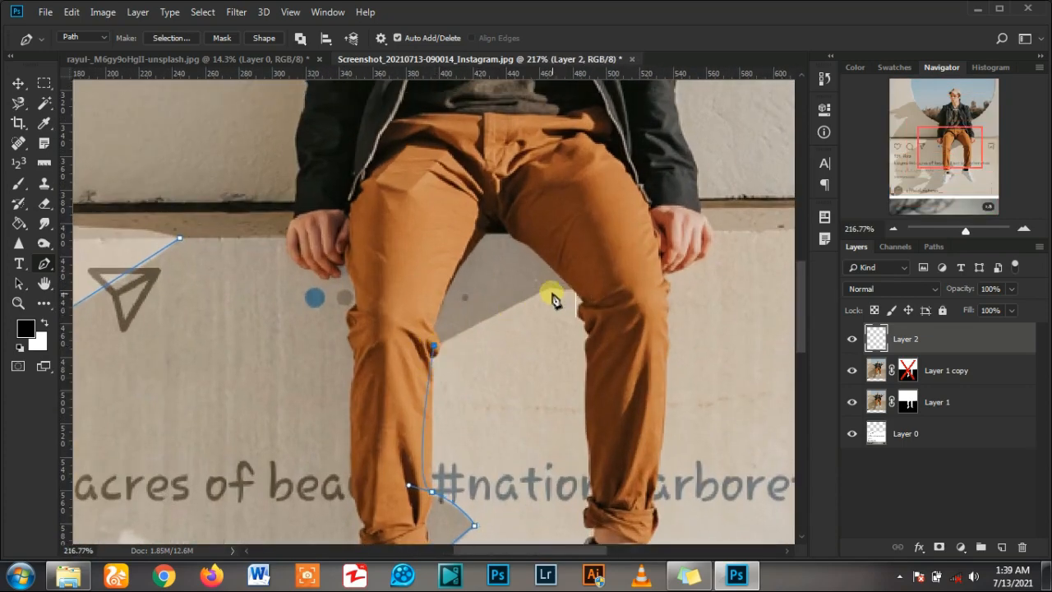
{"action": "left_click", "coordinate": [547, 289]}
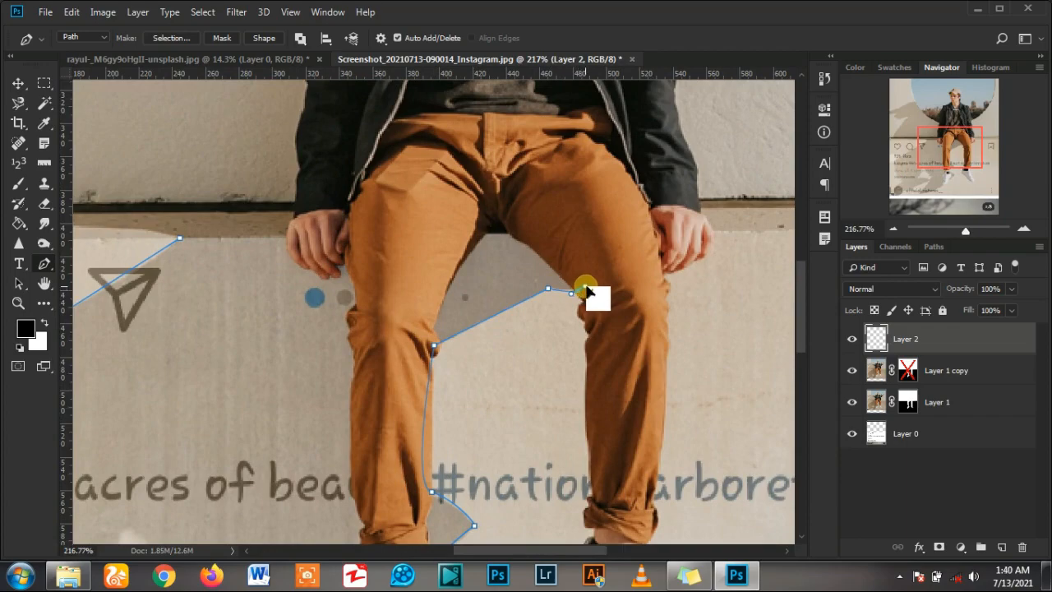
{"action": "left_click", "coordinate": [593, 254]}
{"action": "scroll", "coordinate": [590, 249], "scroll_direction": "down", "scroll_amount": 5}
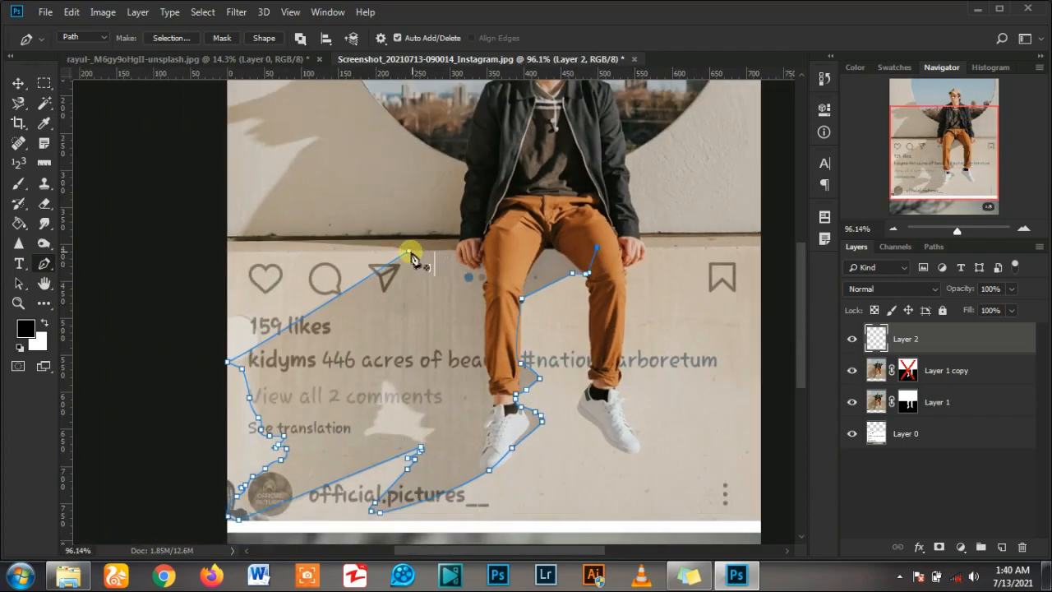
{"action": "left_click", "coordinate": [502, 249]}
{"action": "left_click", "coordinate": [412, 254]}
{"action": "scroll", "coordinate": [420, 276], "scroll_direction": "down", "scroll_amount": 5}
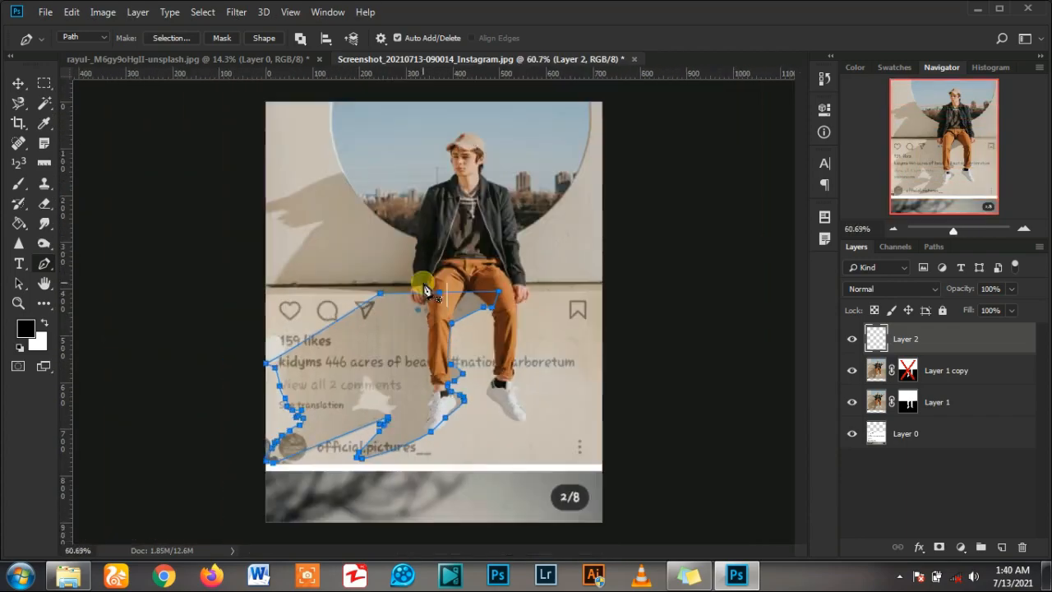
Fill the shadow path with the black foreground color at 100% opacity in Normal mode and delete the path
{"action": "right_click", "coordinate": [390, 325]}
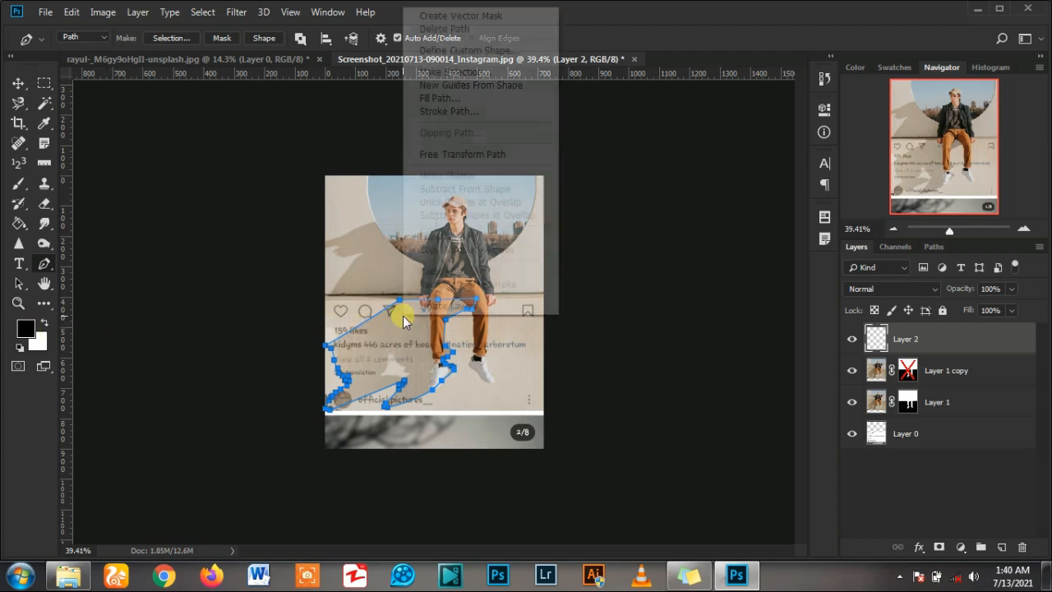
{"action": "left_click", "coordinate": [430, 99]}
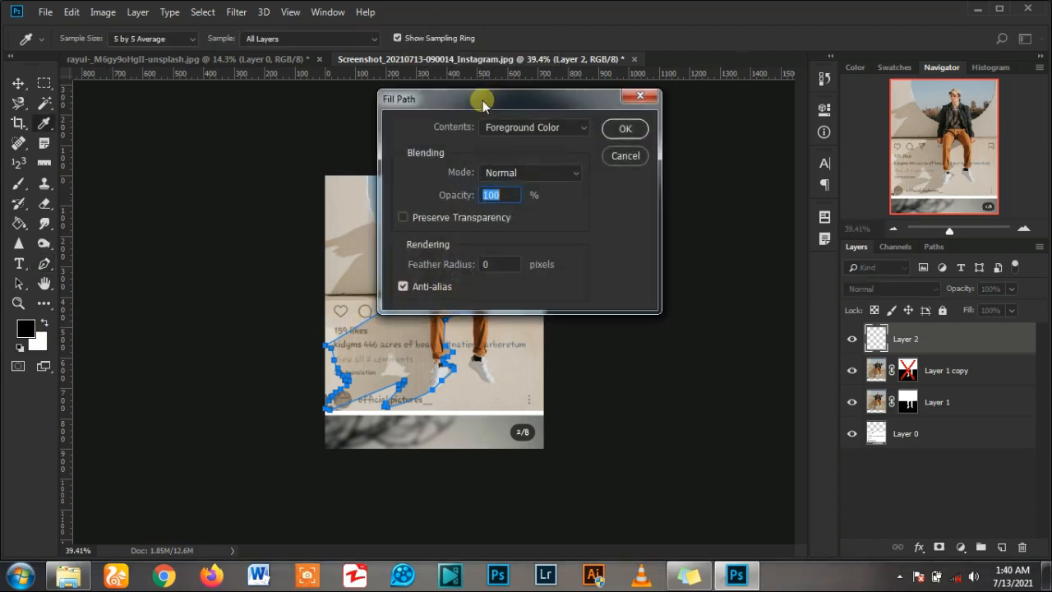
{"action": "left_click", "coordinate": [631, 130]}
{"action": "right_click", "coordinate": [400, 330]}
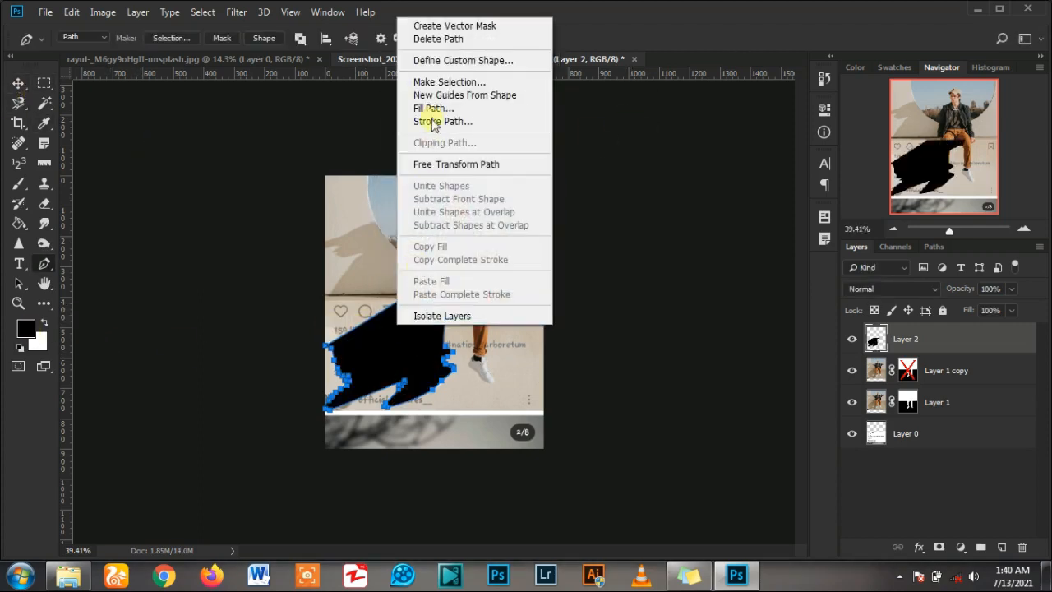
{"action": "left_click", "coordinate": [460, 47]}
Move the black shadow layer, Layer 2, directly below Layer 1 and hide Layer 1 copy
{"action": "key", "text": "v"}
{"action": "left_click_drag", "start_coordinate": [907, 345], "coordinate": [919, 404]}
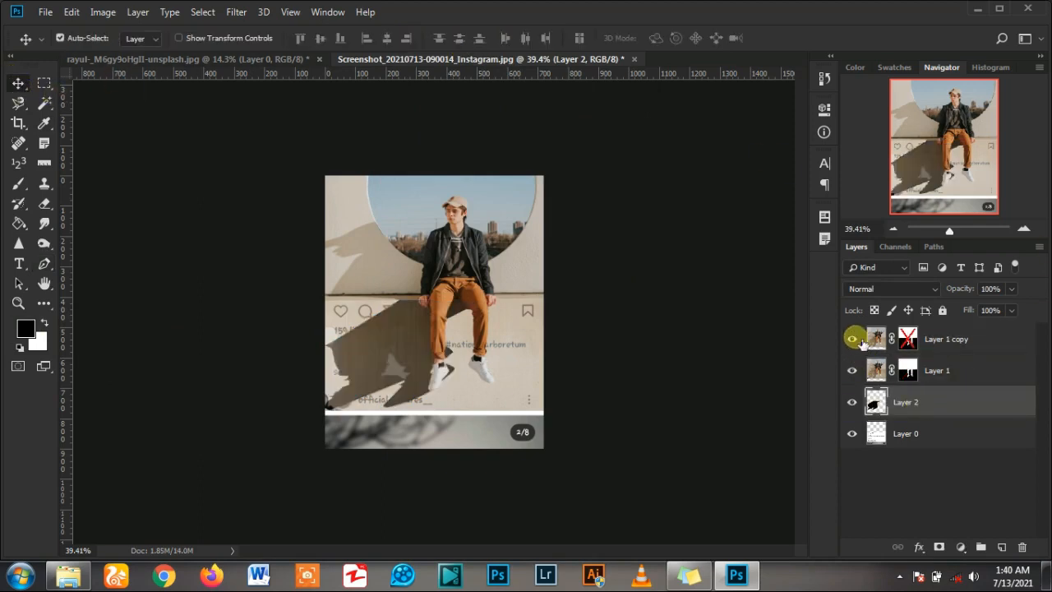
{"action": "left_click", "coordinate": [853, 339]}
Try the Multiply blend mode on Layer 2 and lower the layer's opacity to 22%
{"action": "left_click", "coordinate": [911, 289]}
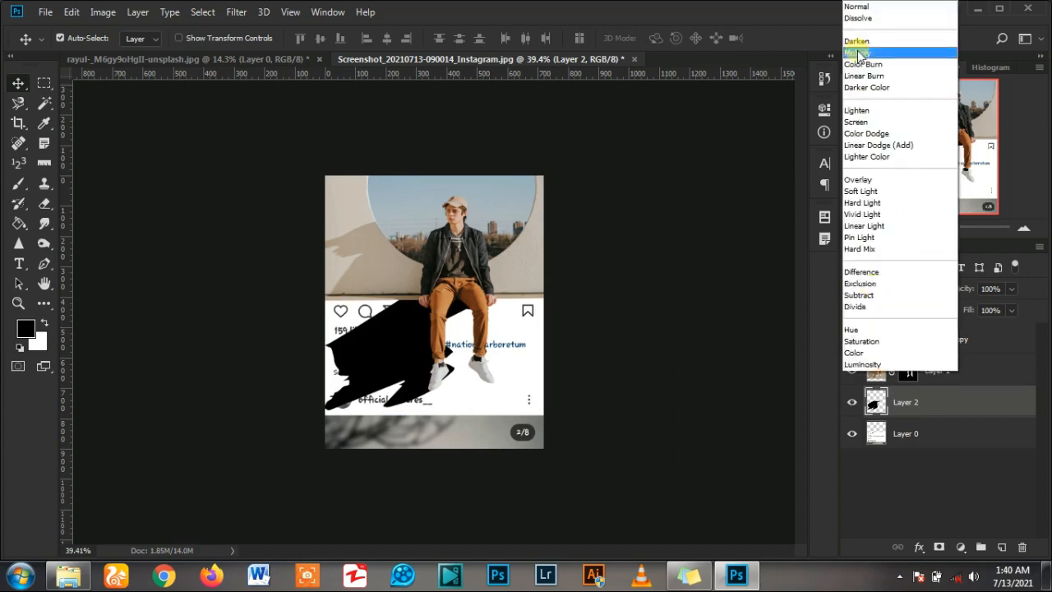
{"action": "left_click", "coordinate": [859, 54]}
{"action": "left_click_drag", "start_coordinate": [960, 285], "coordinate": [929, 293]}
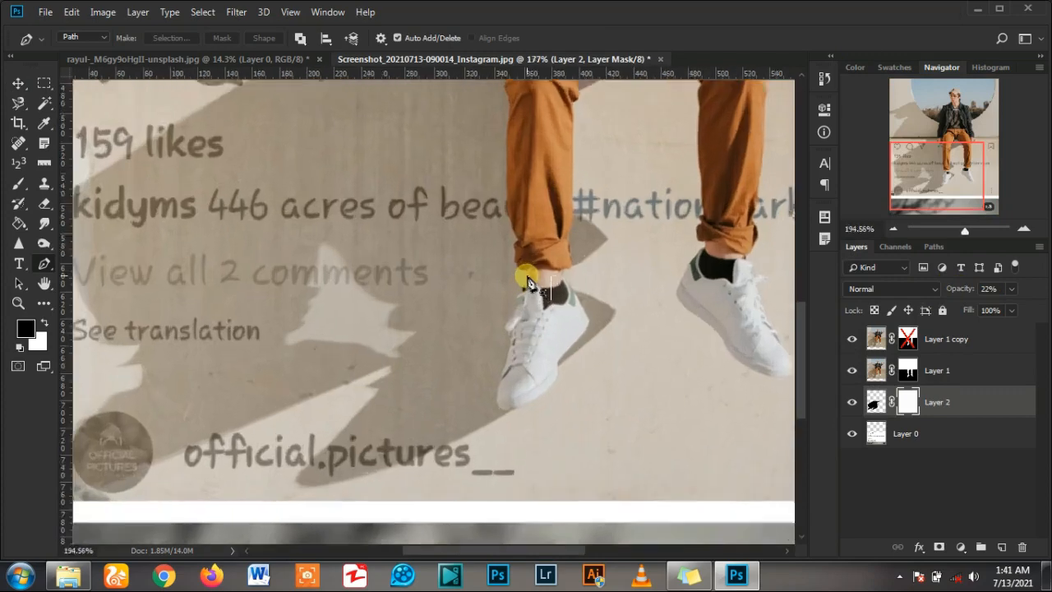
Trace a closed Pen path around the light, tree-shaped gap inside the wall shadow beside the front shoe
{"action": "scroll", "coordinate": [284, 253], "scroll_direction": "up", "scroll_amount": 2}
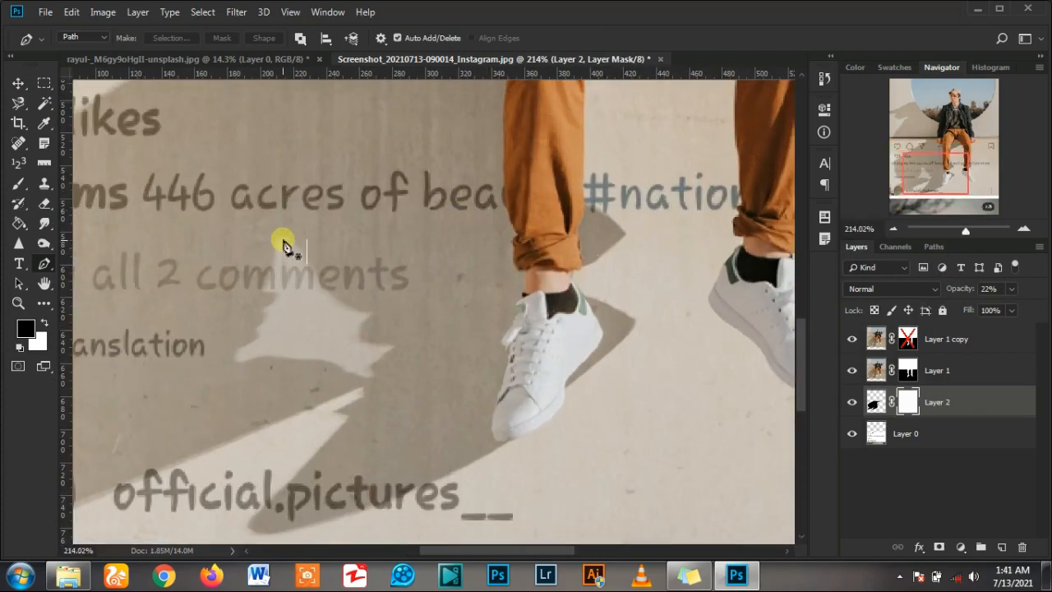
{"action": "left_click", "coordinate": [286, 235]}
{"action": "left_click_drag", "start_coordinate": [273, 258], "coordinate": [349, 376]}
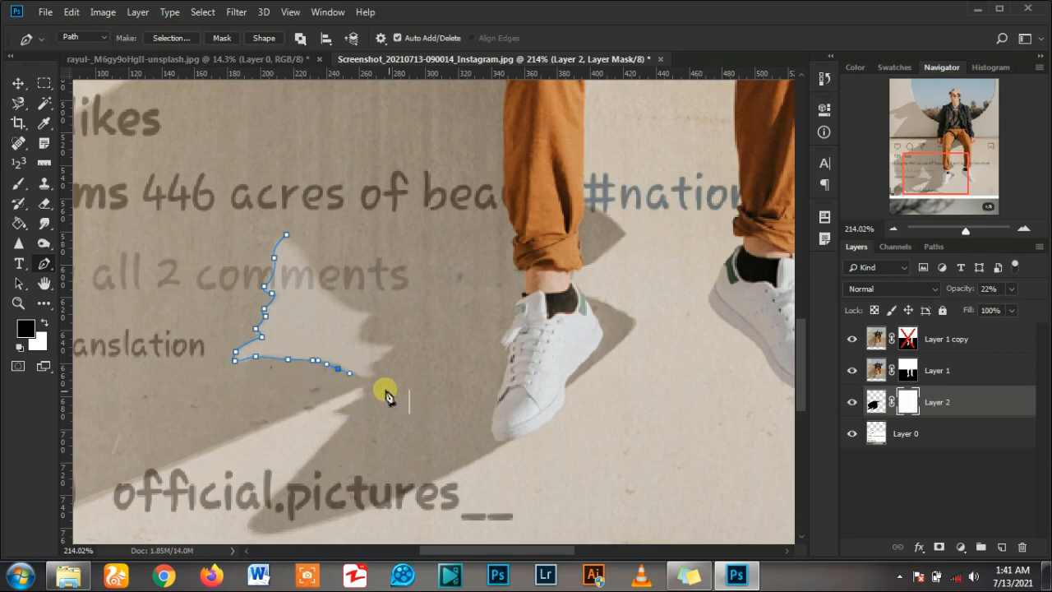
{"action": "left_click_drag", "start_coordinate": [376, 377], "coordinate": [370, 368]}
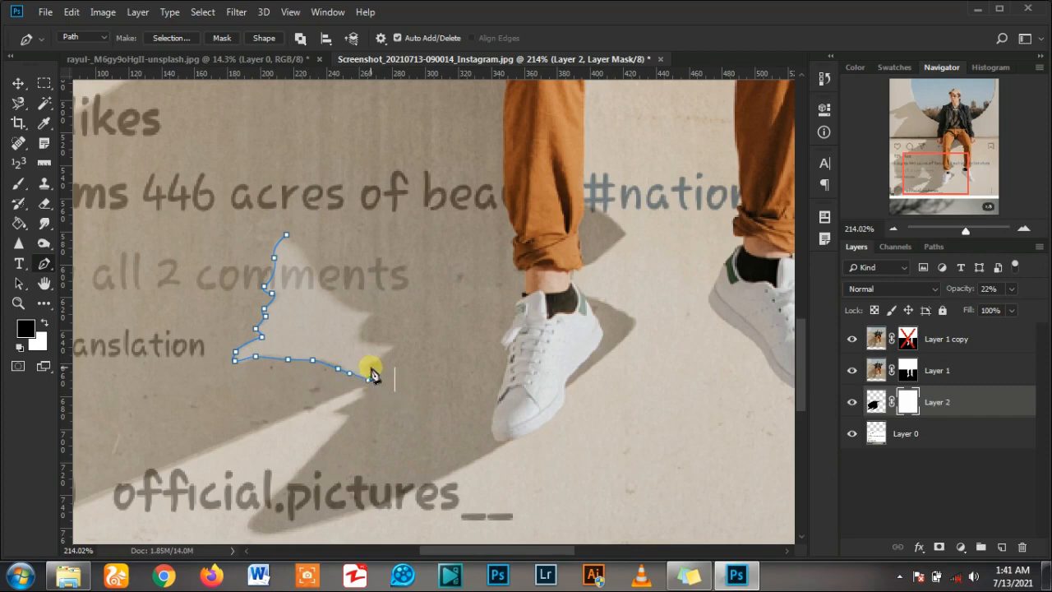
{"action": "left_click", "coordinate": [393, 346]}
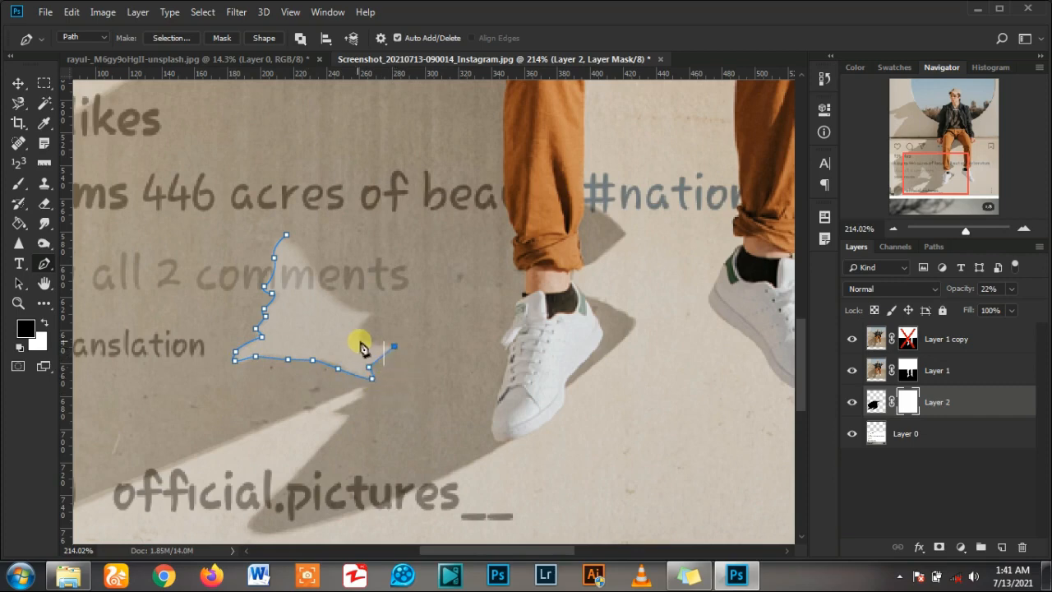
{"action": "left_click", "coordinate": [364, 337]}
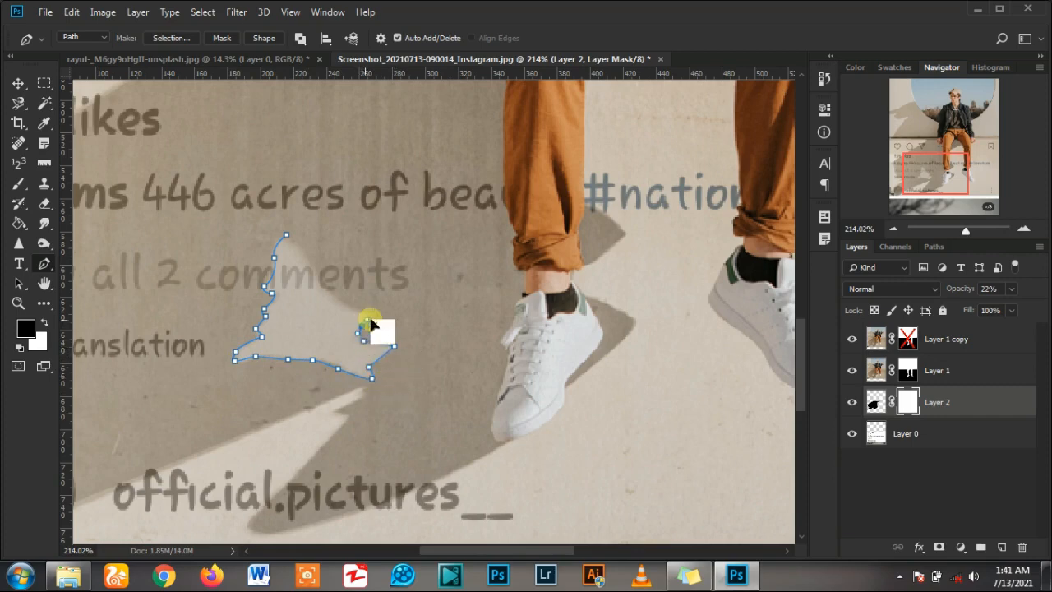
{"action": "left_click", "coordinate": [375, 313]}
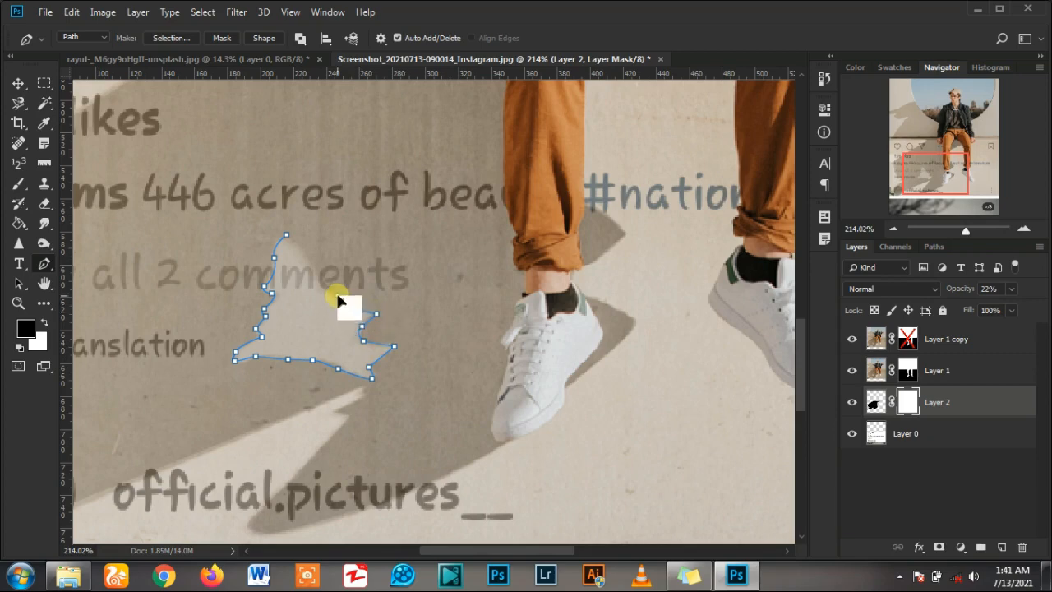
{"action": "left_click", "coordinate": [337, 296]}
{"action": "left_click", "coordinate": [320, 278]}
{"action": "right_click", "coordinate": [295, 237]}
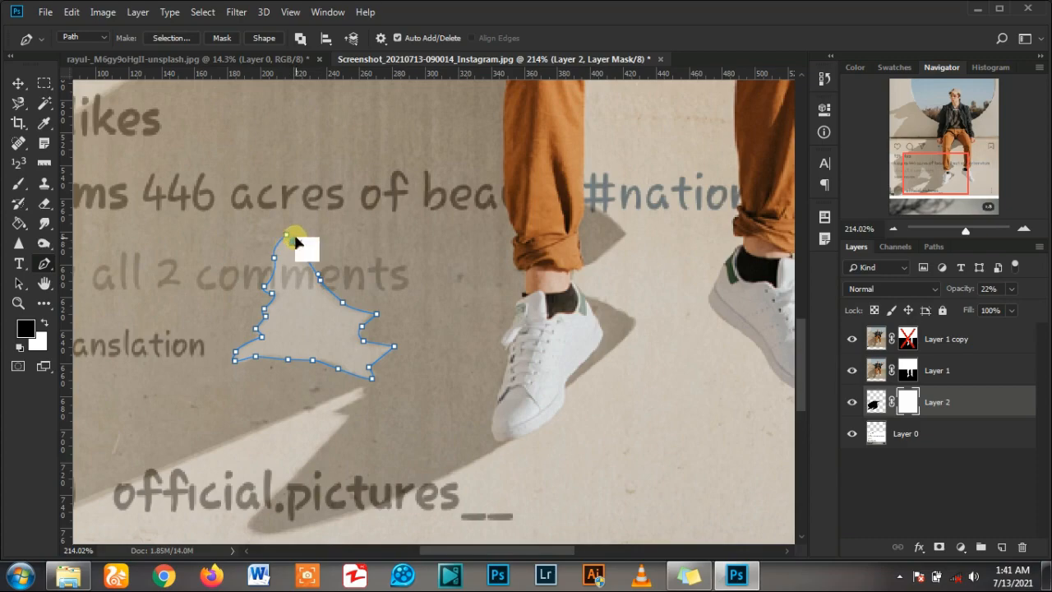
Convert the path around the light gap into a selection
{"action": "scroll", "coordinate": [315, 293], "scroll_direction": "down", "scroll_amount": 5}
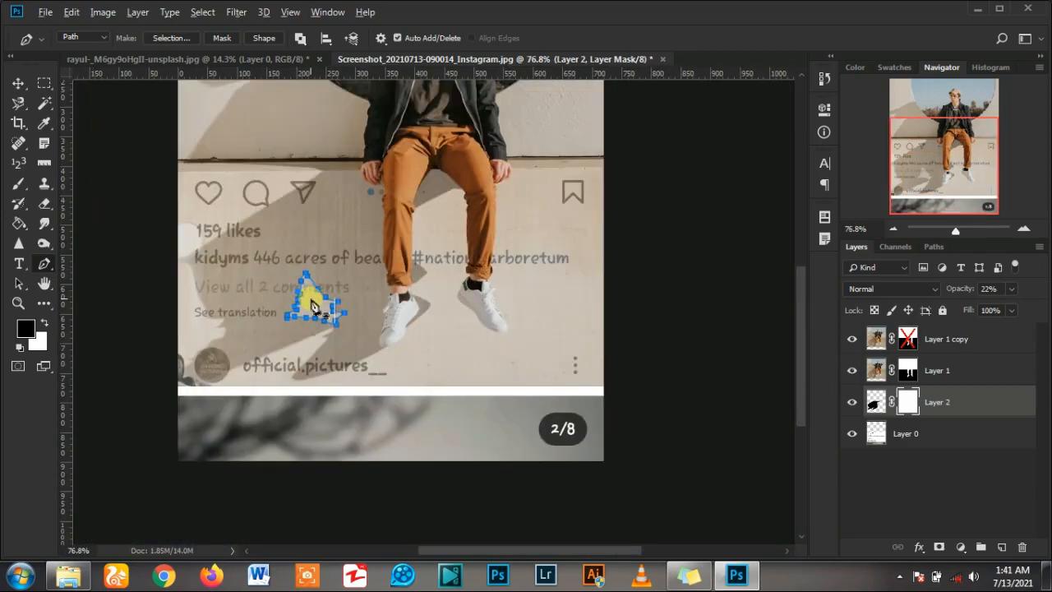
{"action": "scroll", "coordinate": [357, 421], "scroll_direction": "up", "scroll_amount": 3}
{"action": "right_click", "coordinate": [375, 380]}
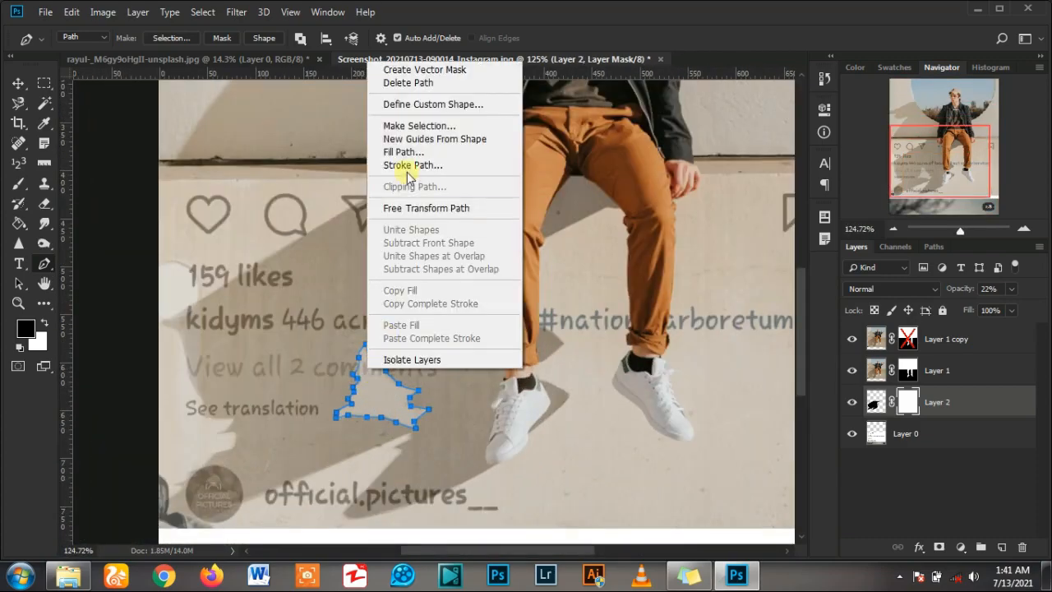
{"action": "left_click", "coordinate": [413, 123]}
{"action": "left_click", "coordinate": [600, 140]}
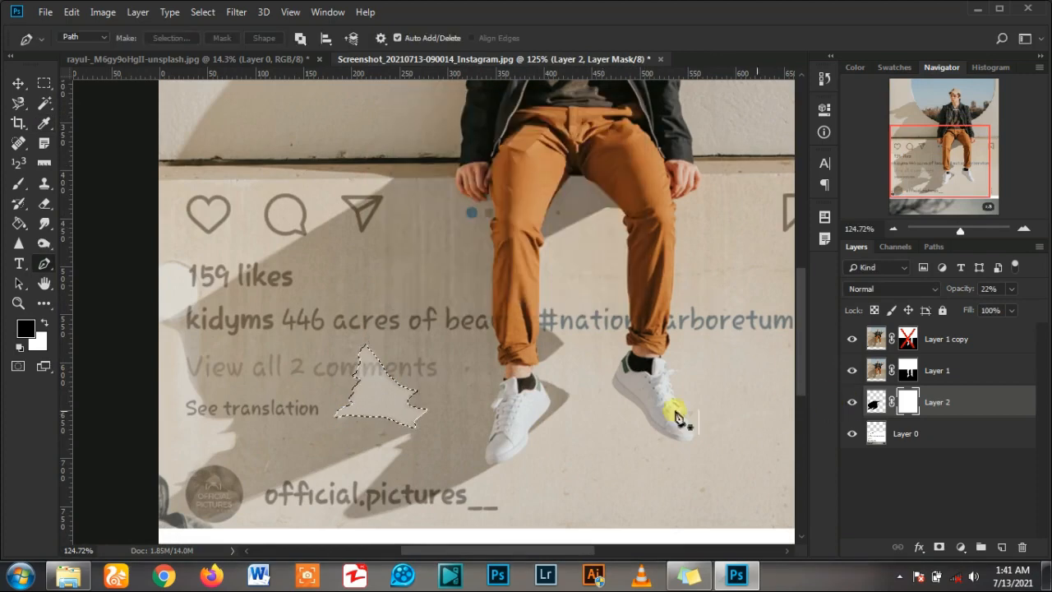
Paint the selected gap black on Layer 2's mask with the Brush at 100% opacity and deselect
{"action": "left_click", "coordinate": [19, 183]}
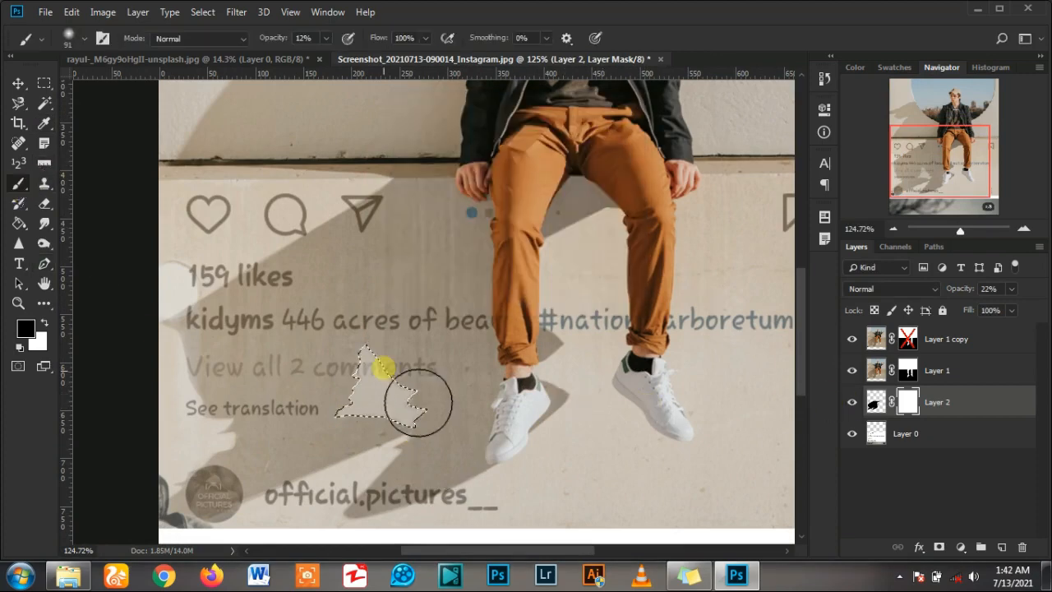
{"action": "key", "text": "0"}
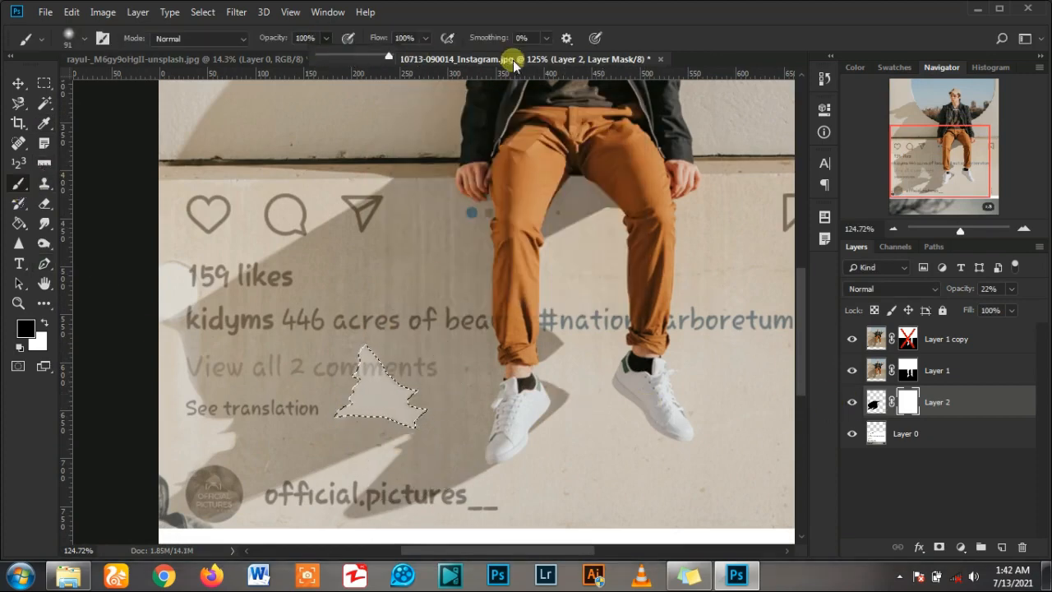
{"action": "left_click", "coordinate": [415, 440]}
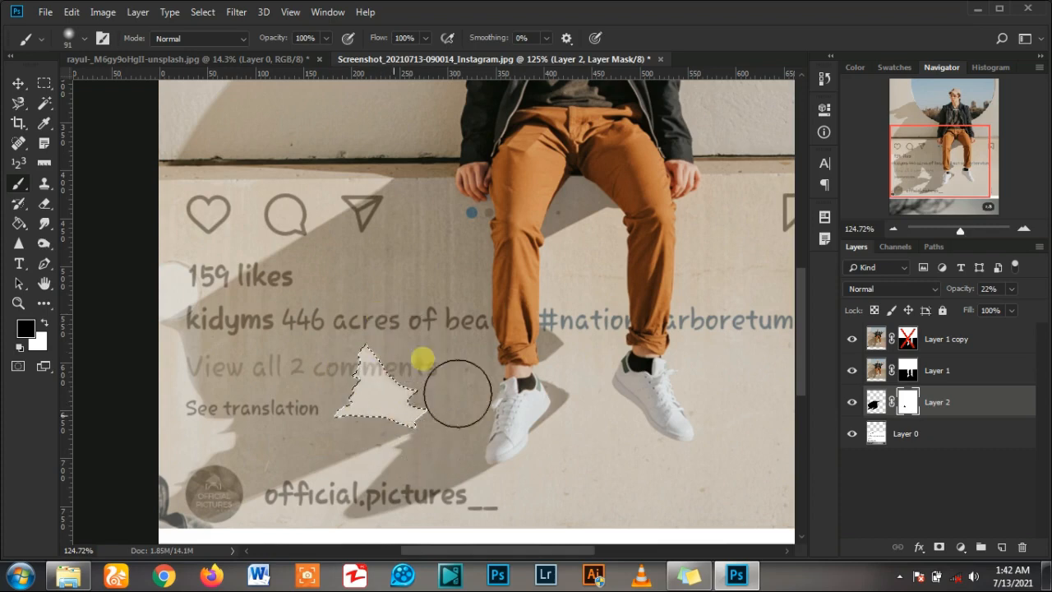
{"action": "left_click", "coordinate": [17, 83]}
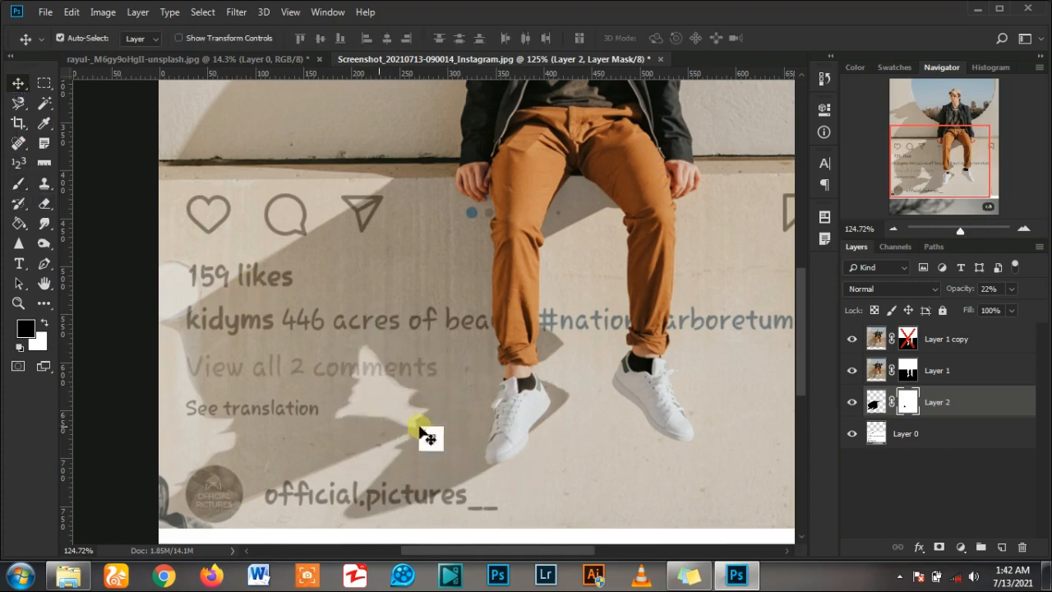
Compare the recreated shadow with the photo's original wall shadow by toggling the visibility of Layer 1 copy and Layer 2
{"action": "key", "text": "ctrl+minus"}
{"action": "left_click", "coordinate": [853, 433]}
{"action": "left_click", "coordinate": [852, 338]}
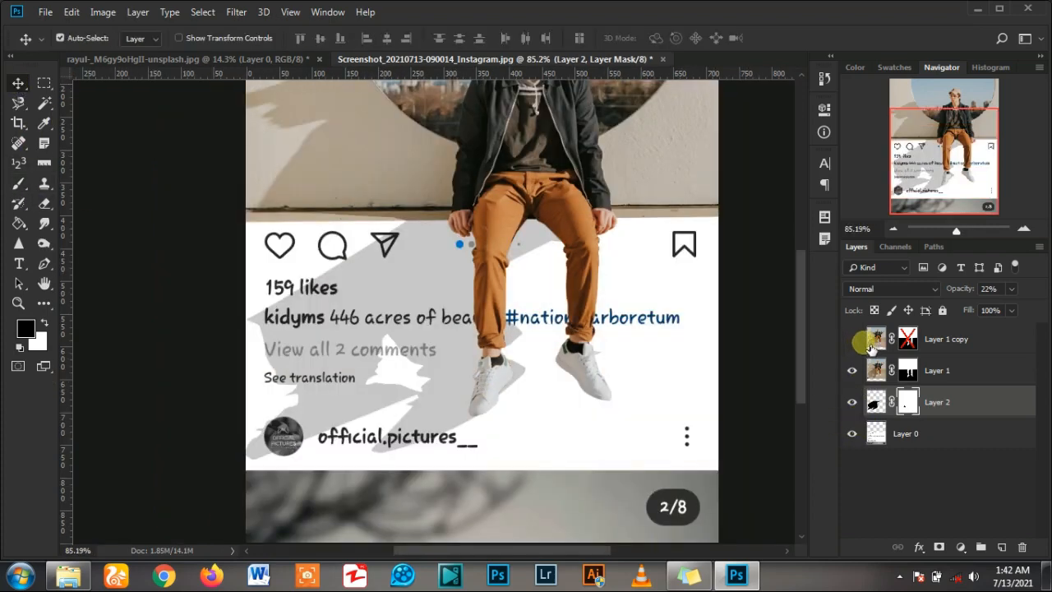
{"action": "scroll", "coordinate": [400, 416], "scroll_direction": "up", "scroll_amount": 5}
{"action": "left_click", "coordinate": [852, 339]}
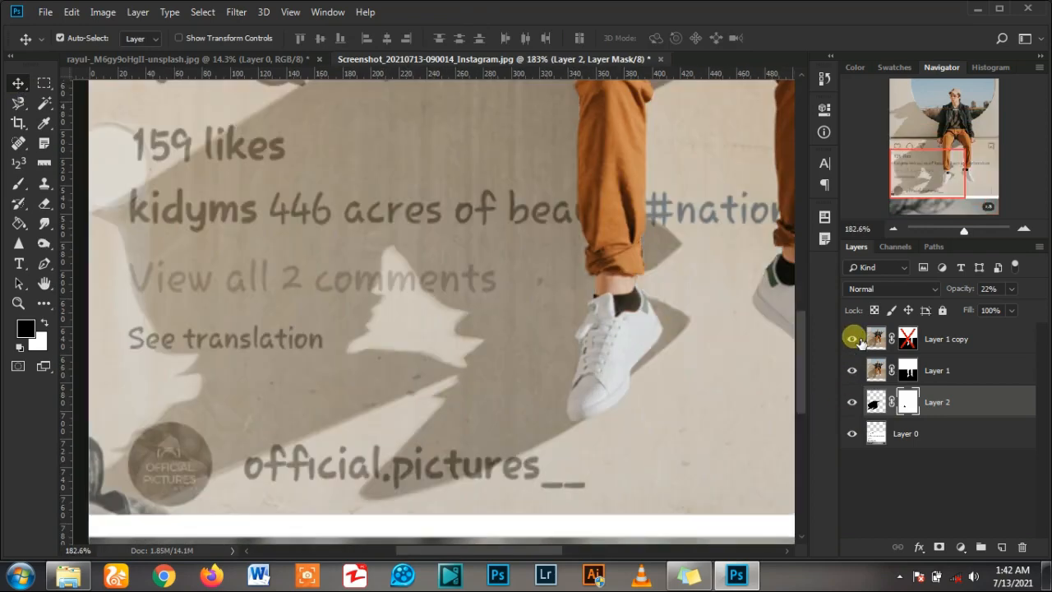
{"action": "left_click", "coordinate": [853, 402]}
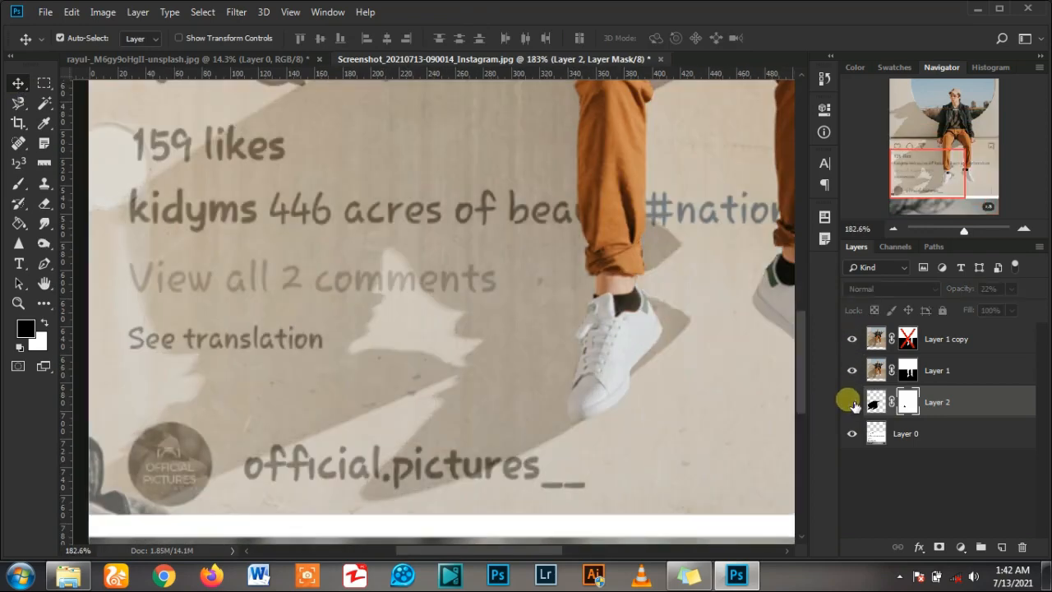
{"action": "left_click", "coordinate": [852, 402]}
{"action": "scroll", "coordinate": [495, 360], "scroll_direction": "down", "scroll_amount": 7}
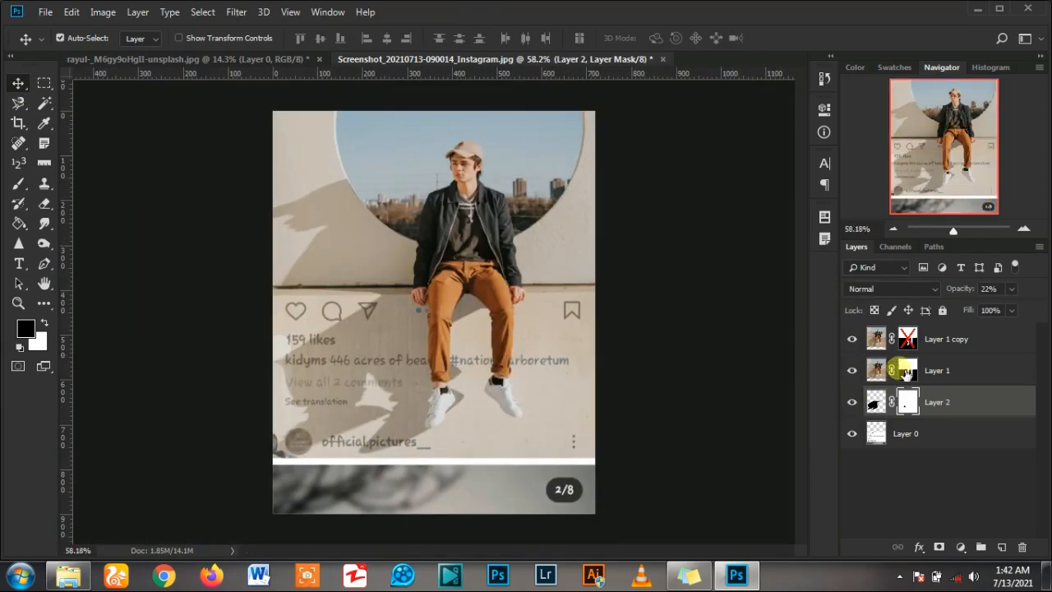
Hide Layer 1 copy and check the recreated shadow against the white post area
{"action": "left_click", "coordinate": [853, 340]}
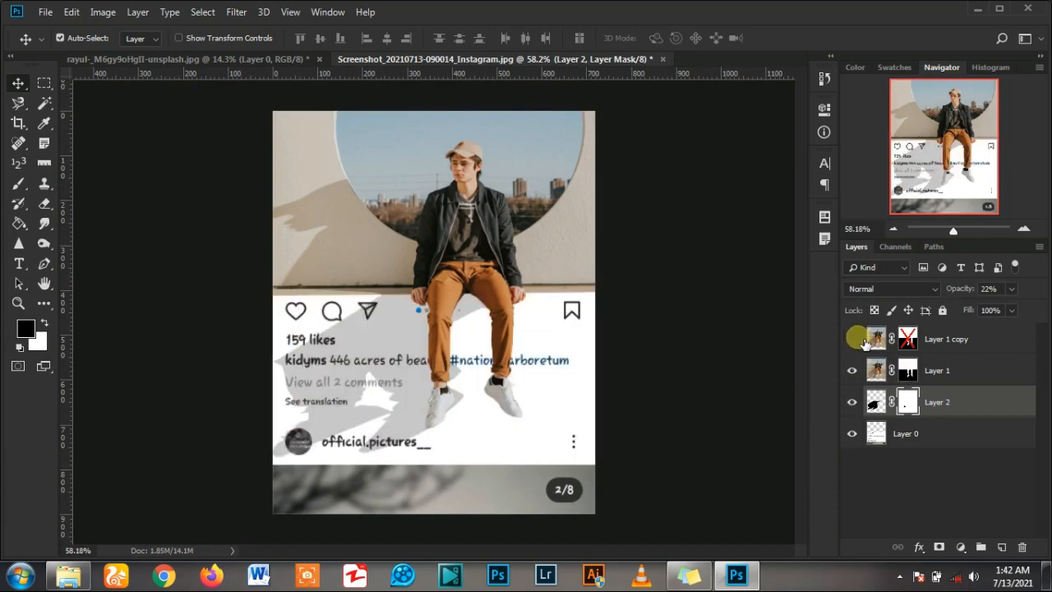
{"action": "left_click", "coordinate": [855, 339]}
{"action": "left_click", "coordinate": [855, 340]}
{"action": "scroll", "coordinate": [394, 466], "scroll_direction": "up", "scroll_amount": 3}
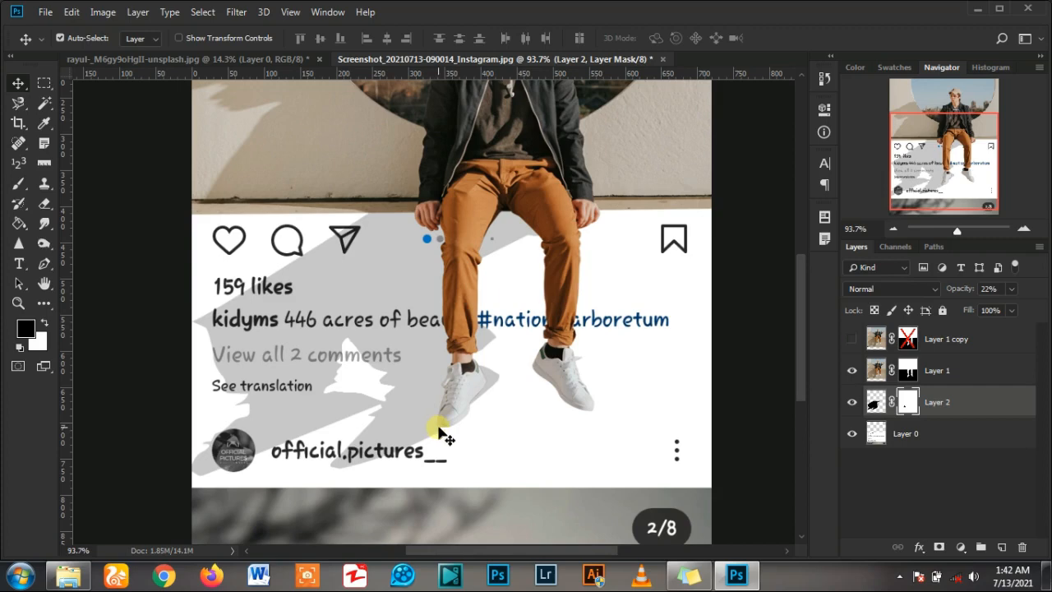
{"action": "scroll", "coordinate": [444, 433], "scroll_direction": "down", "scroll_amount": 4}
Convert Layer 2 to a smart object and rasterize it
{"action": "right_click", "coordinate": [975, 405]}
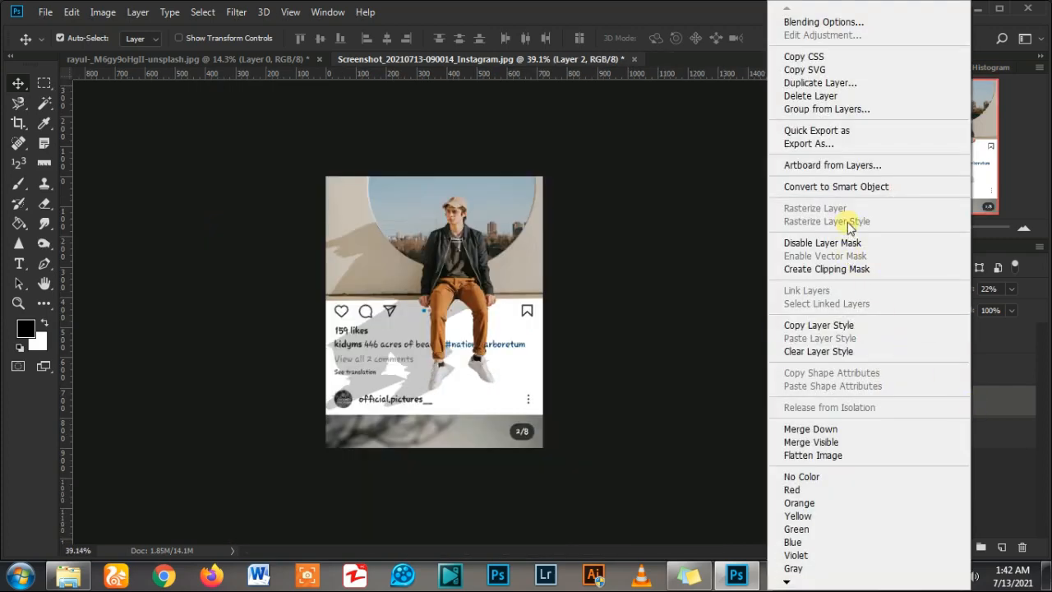
{"action": "left_click", "coordinate": [849, 188]}
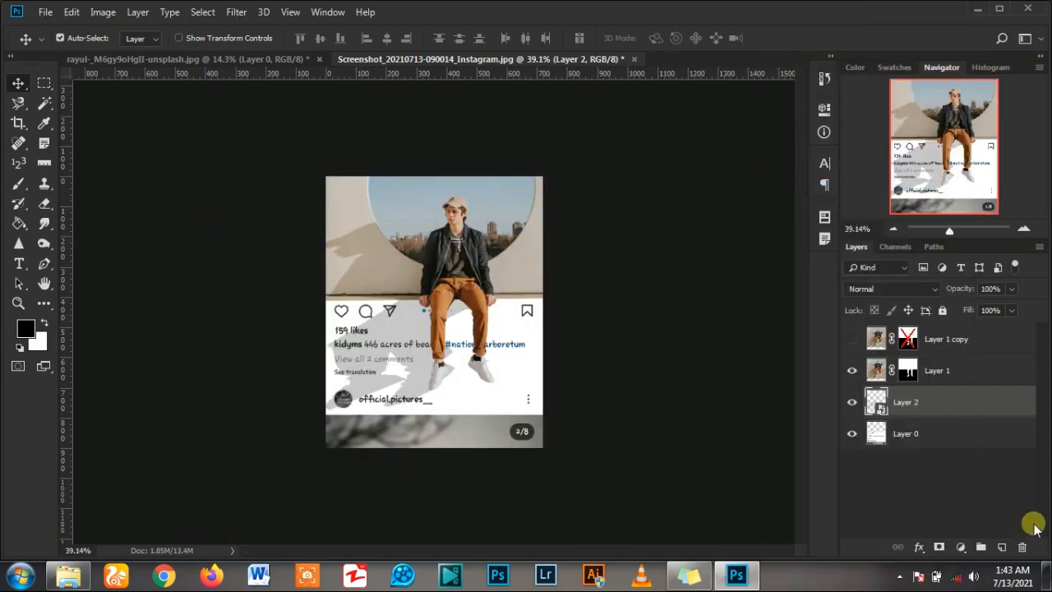
{"action": "right_click", "coordinate": [979, 401]}
{"action": "left_click", "coordinate": [801, 262]}
Convert Layer 2 for smart filters and apply a Gaussian Blur with a 4.6-pixel radius to soften the shadow
{"action": "left_click", "coordinate": [236, 11]}
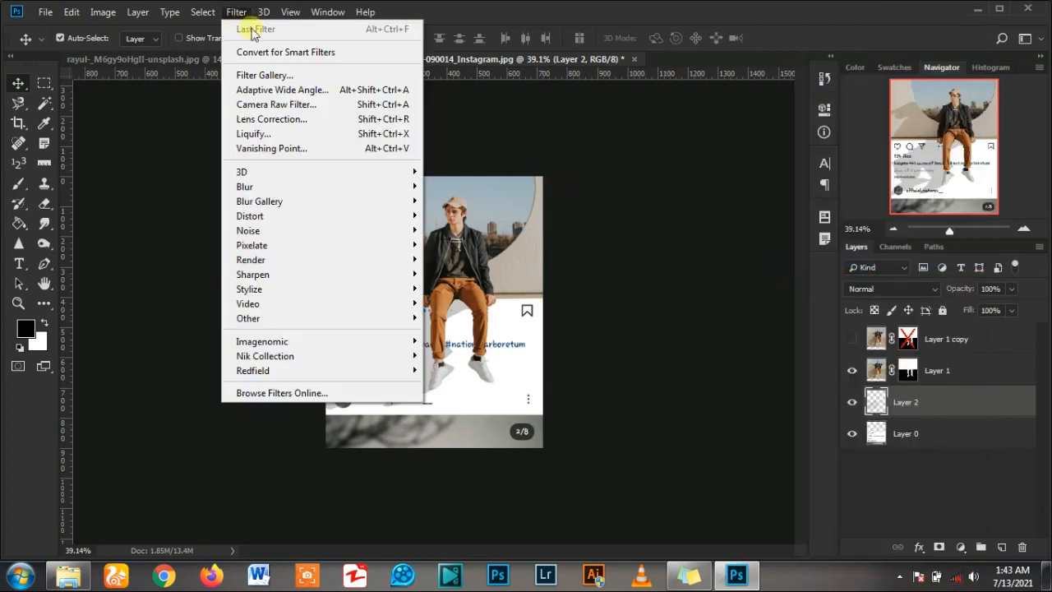
{"action": "left_click", "coordinate": [271, 53]}
{"action": "left_click", "coordinate": [518, 218]}
{"action": "left_click", "coordinate": [236, 12]}
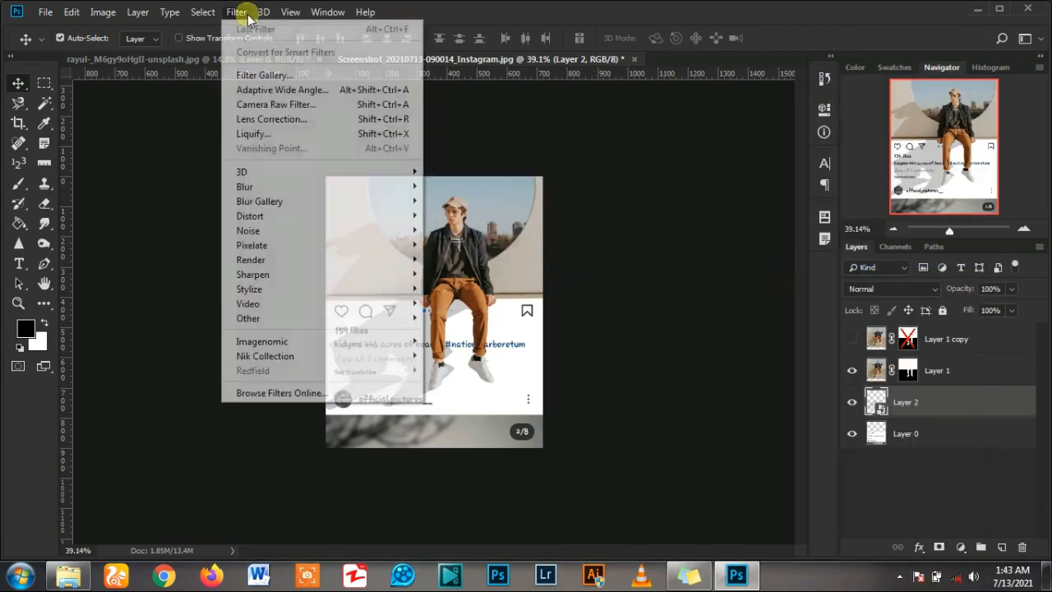
{"action": "mouse_move", "coordinate": [301, 188]}
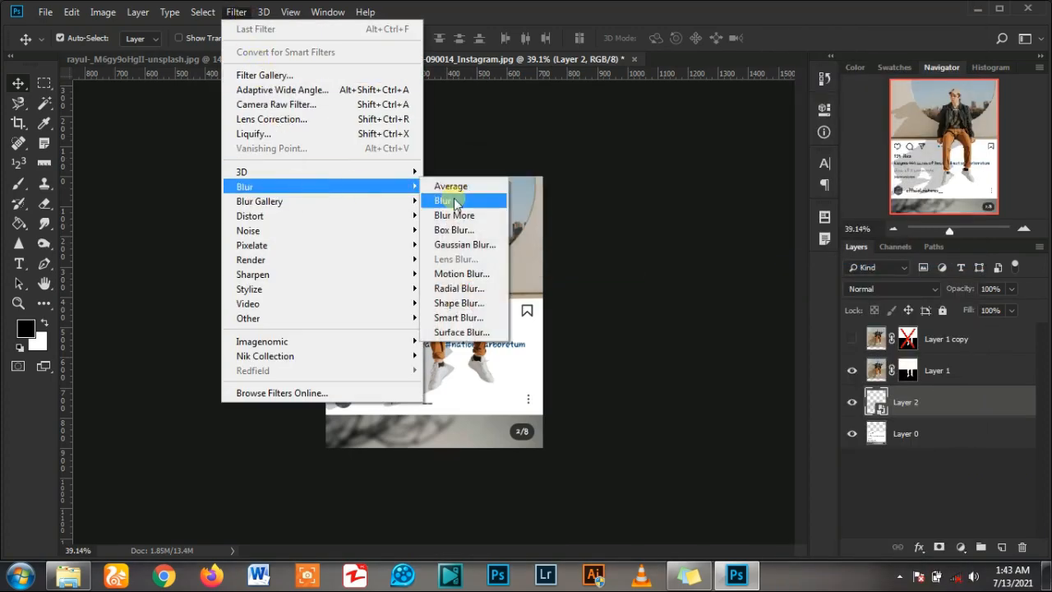
{"action": "left_click", "coordinate": [461, 244]}
{"action": "left_click_drag", "start_coordinate": [801, 319], "coordinate": [815, 316]}
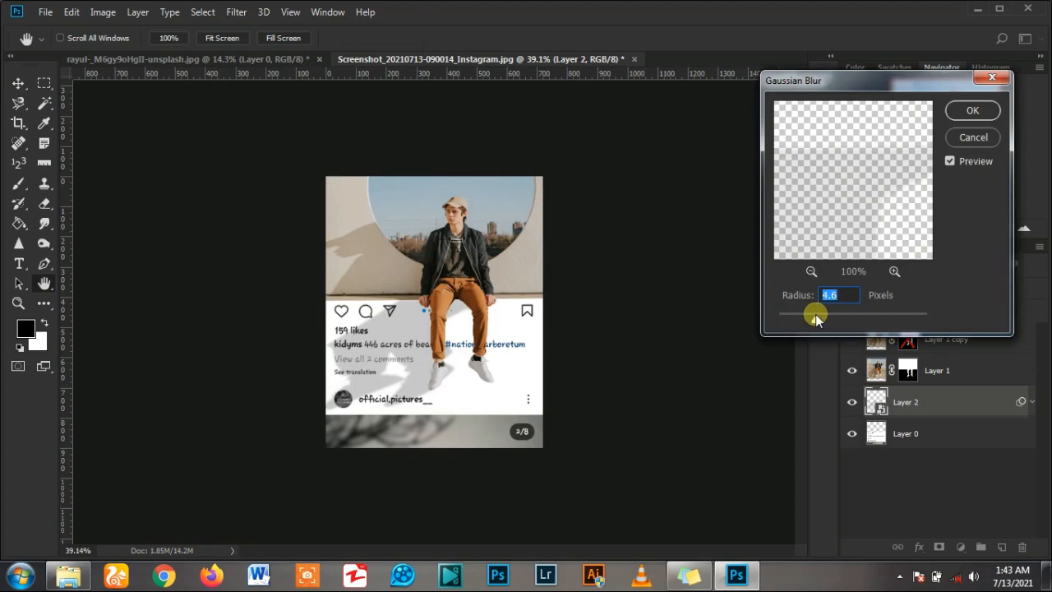
{"action": "left_click", "coordinate": [973, 110]}
{"action": "scroll", "coordinate": [428, 432], "scroll_direction": "up", "scroll_amount": 2}
{"action": "scroll", "coordinate": [422, 427], "scroll_direction": "up", "scroll_amount": 6}
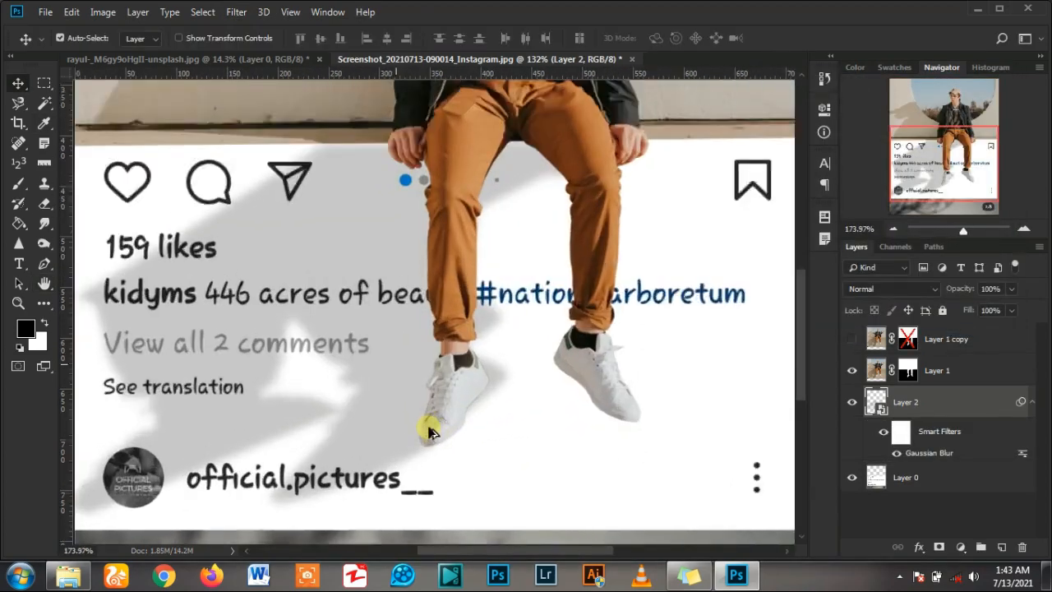
Paint a soft black contact shadow around the legs and shoes on Layer 3 with the Brush at 19% opacity
{"action": "scroll", "coordinate": [533, 409], "scroll_direction": "down", "scroll_amount": 5}
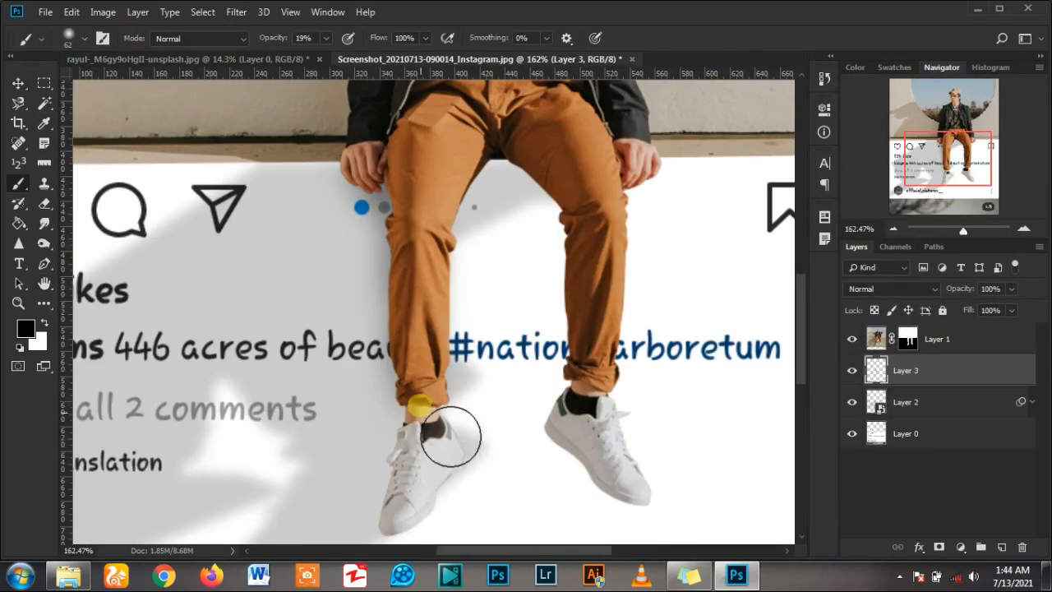
{"action": "scroll", "coordinate": [437, 477], "scroll_direction": "down", "scroll_amount": 3}
{"action": "mouse_move", "coordinate": [439, 414]}
{"action": "left_mouse_down"}
{"action": "mouse_move", "coordinate": [437, 450]}
{"action": "mouse_move", "coordinate": [403, 426]}
{"action": "mouse_move", "coordinate": [420, 453]}
{"action": "mouse_move", "coordinate": [413, 489]}
{"action": "mouse_move", "coordinate": [444, 392]}
{"action": "mouse_move", "coordinate": [426, 334]}
{"action": "mouse_move", "coordinate": [434, 394]}
{"action": "mouse_move", "coordinate": [414, 472]}
{"action": "mouse_move", "coordinate": [393, 452]}
{"action": "mouse_move", "coordinate": [392, 474]}
{"action": "mouse_move", "coordinate": [434, 341]}
{"action": "mouse_move", "coordinate": [419, 402]}
{"action": "mouse_move", "coordinate": [415, 365]}
{"action": "mouse_move", "coordinate": [425, 373]}
{"action": "mouse_move", "coordinate": [405, 341]}
{"action": "mouse_move", "coordinate": [427, 378]}
{"action": "left_mouse_up"}
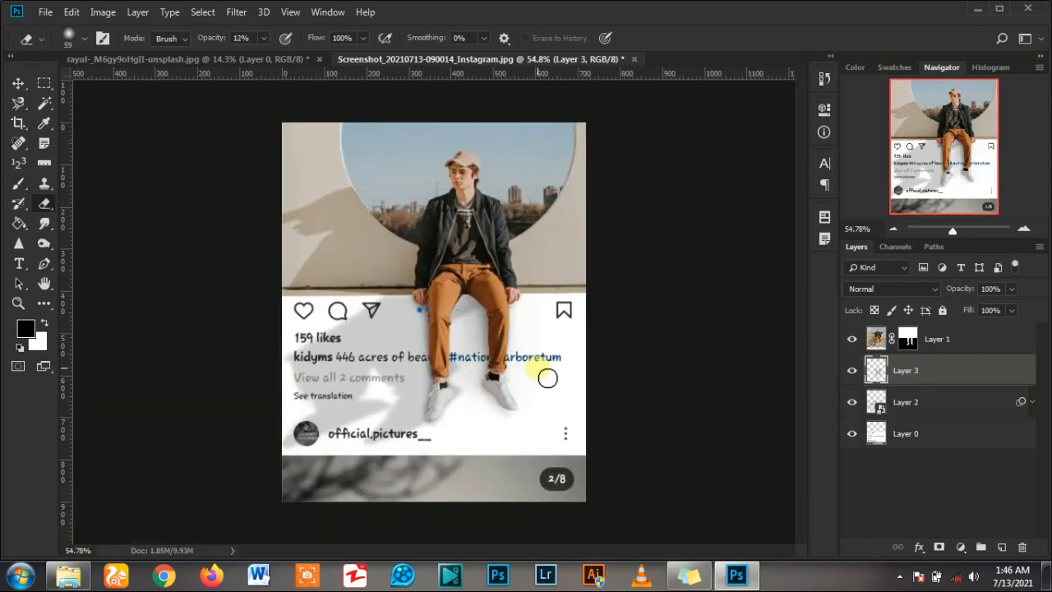
Compare the image with and without Layer 3's contact shadow and lower the layer's opacity to 84%
{"action": "scroll", "coordinate": [548, 381], "scroll_direction": "up", "scroll_amount": 8}
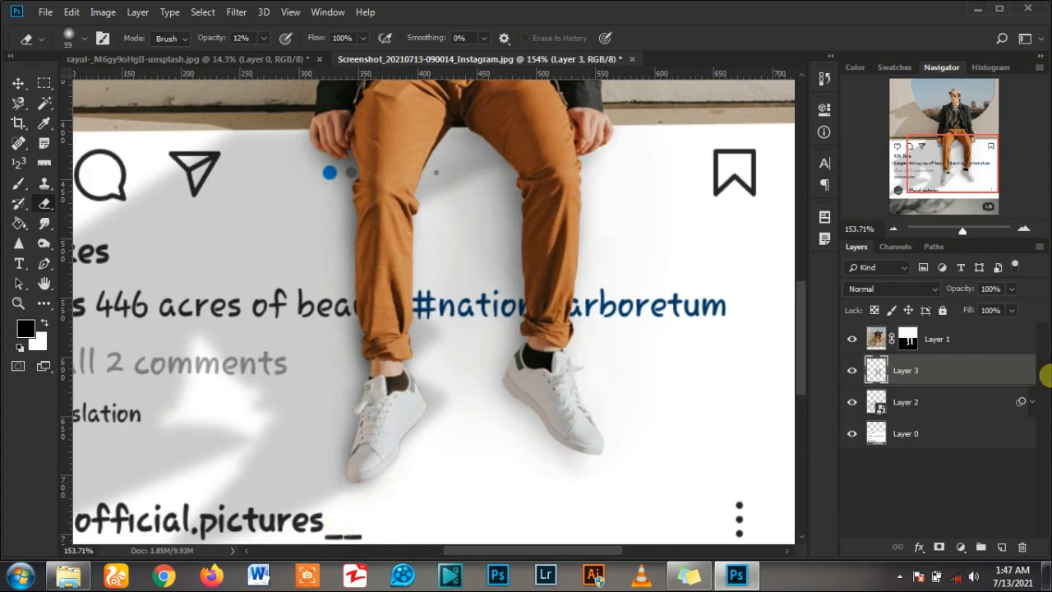
{"action": "left_click", "coordinate": [851, 371]}
{"action": "left_click", "coordinate": [852, 371]}
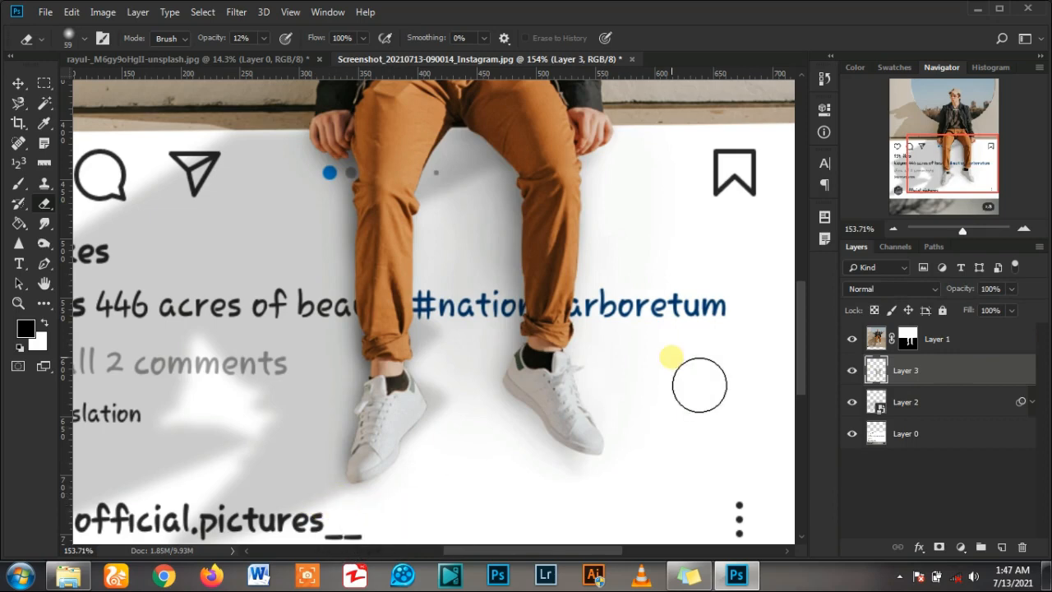
{"action": "scroll", "coordinate": [341, 444], "scroll_direction": "up", "scroll_amount": 4}
{"action": "key", "text": "v"}
{"action": "key", "text": "8"}
{"action": "key", "text": "4"}
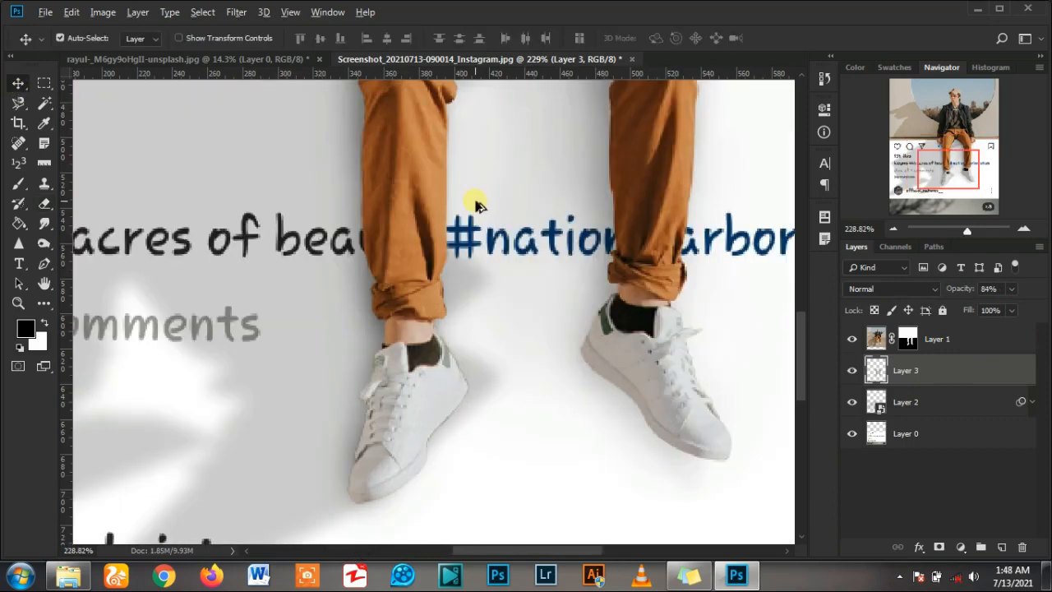
Close the original Unsplash photo document without saving its changes
{"action": "left_click", "coordinate": [289, 58]}
{"action": "scroll", "coordinate": [429, 172], "scroll_direction": "down", "scroll_amount": 6}
{"action": "scroll", "coordinate": [476, 362], "scroll_direction": "up", "scroll_amount": 4}
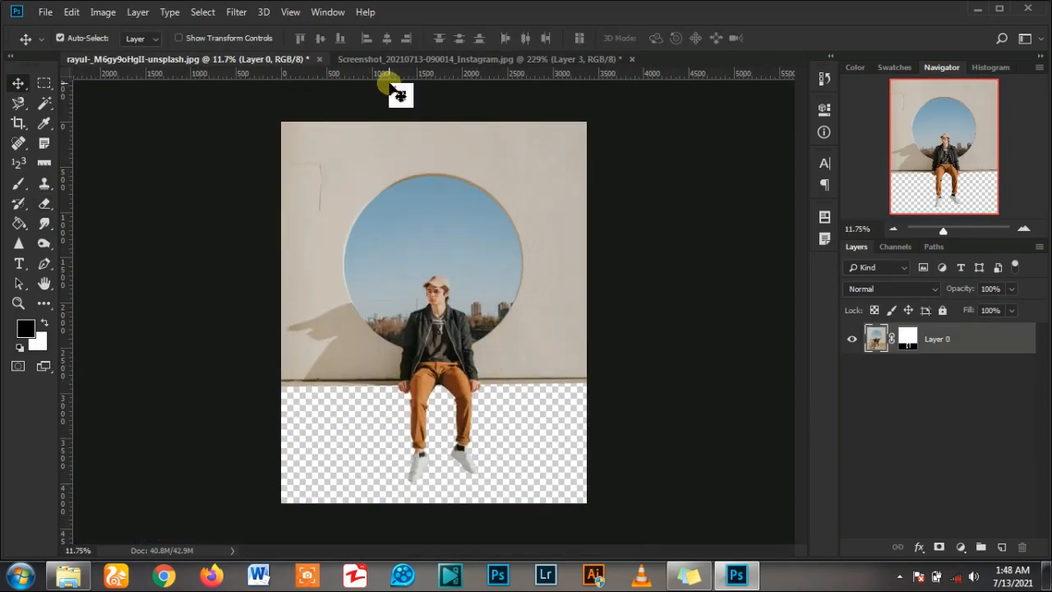
{"action": "left_click", "coordinate": [312, 59]}
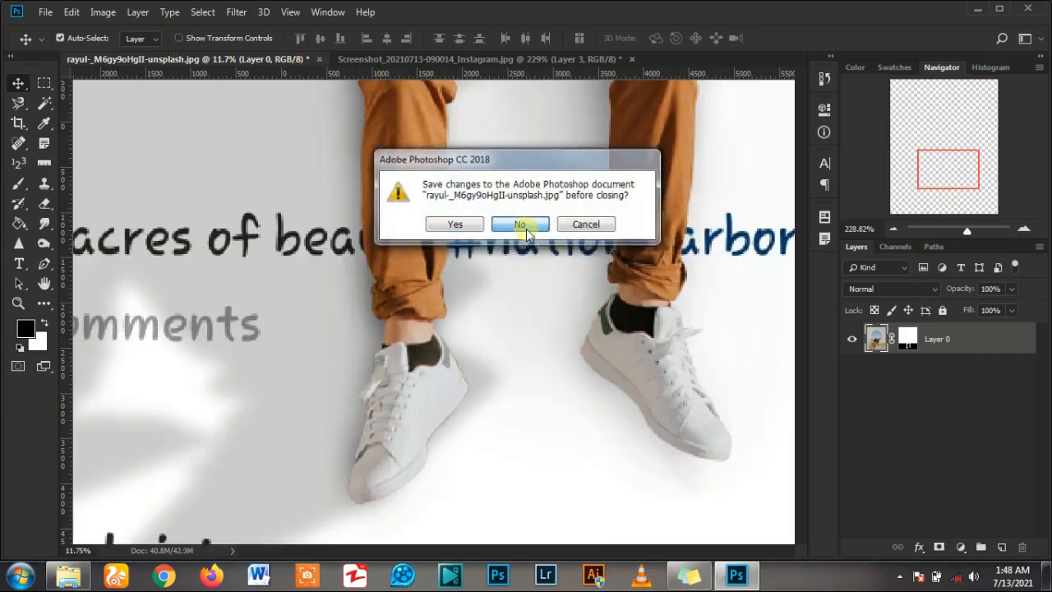
{"action": "left_click", "coordinate": [520, 226]}
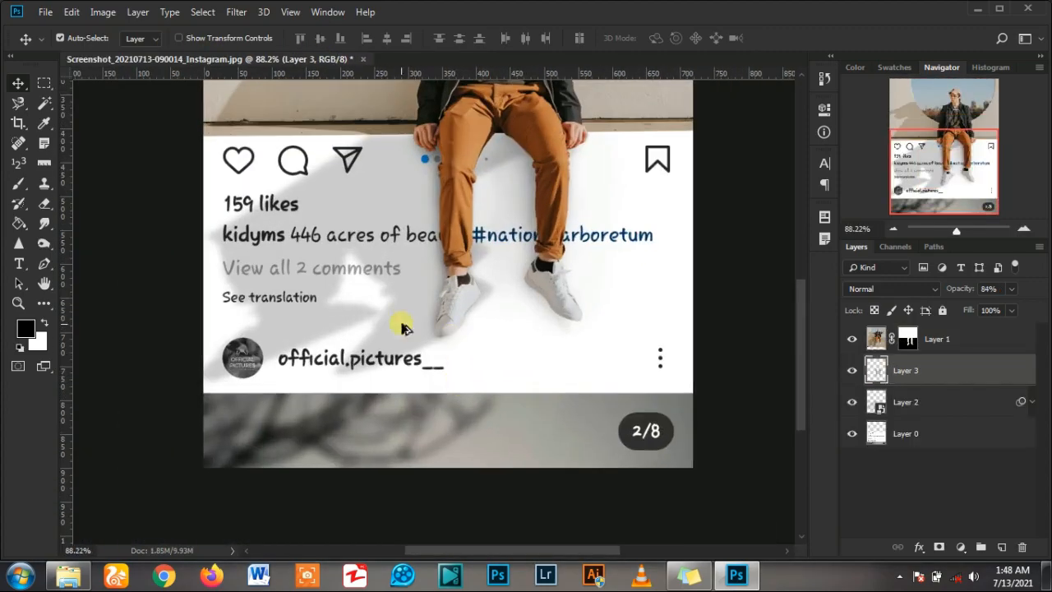
Add a new layer above Layer 1 and draw a closed four-corner Pen path across the full-width band just below the photo's lower edge
{"action": "scroll", "coordinate": [400, 324], "scroll_direction": "down", "scroll_amount": 2}
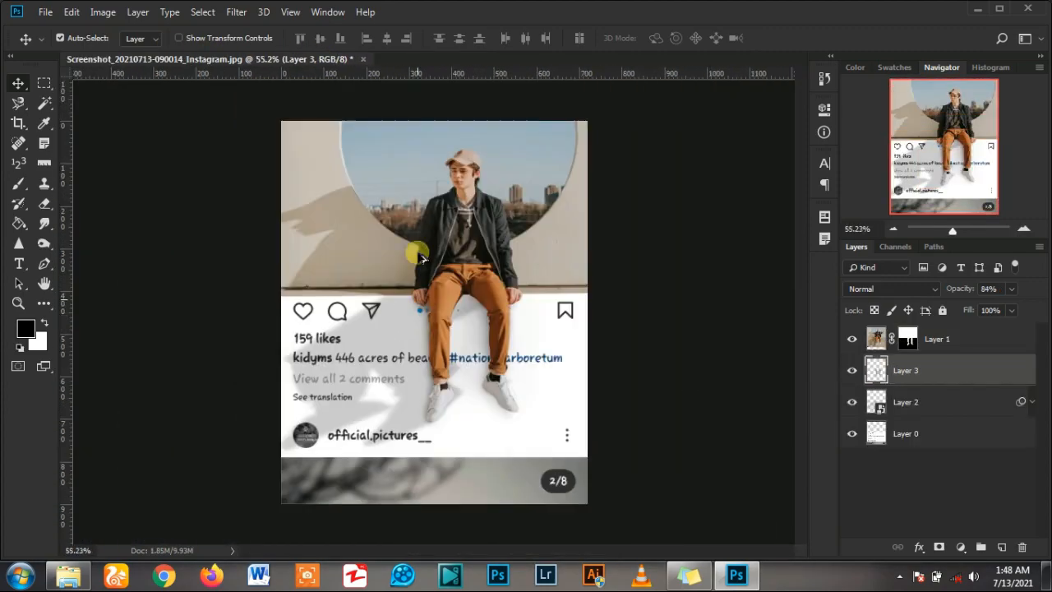
{"action": "scroll", "coordinate": [470, 106], "scroll_direction": "up", "scroll_amount": 4}
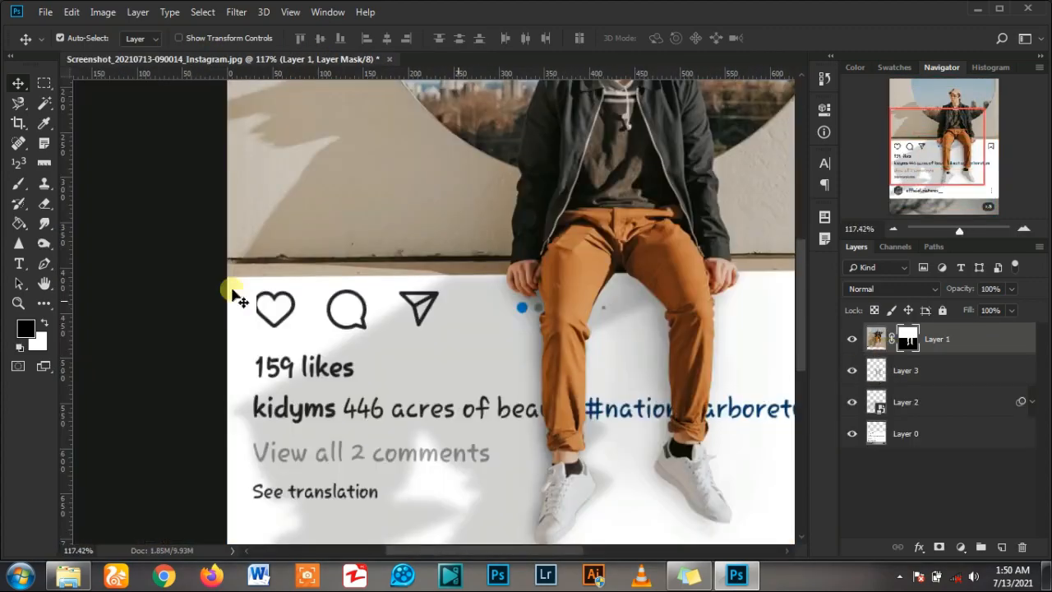
{"action": "scroll", "coordinate": [238, 300], "scroll_direction": "down", "scroll_amount": 2}
{"action": "left_click", "coordinate": [1002, 547]}
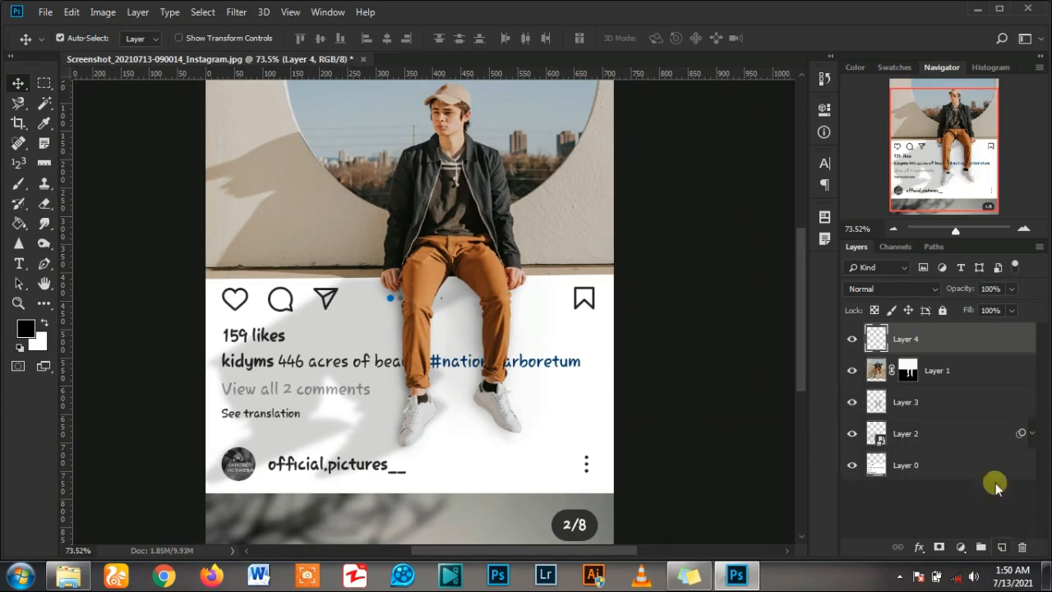
{"action": "left_click", "coordinate": [44, 263]}
{"action": "scroll", "coordinate": [156, 284], "scroll_direction": "up", "scroll_amount": 2}
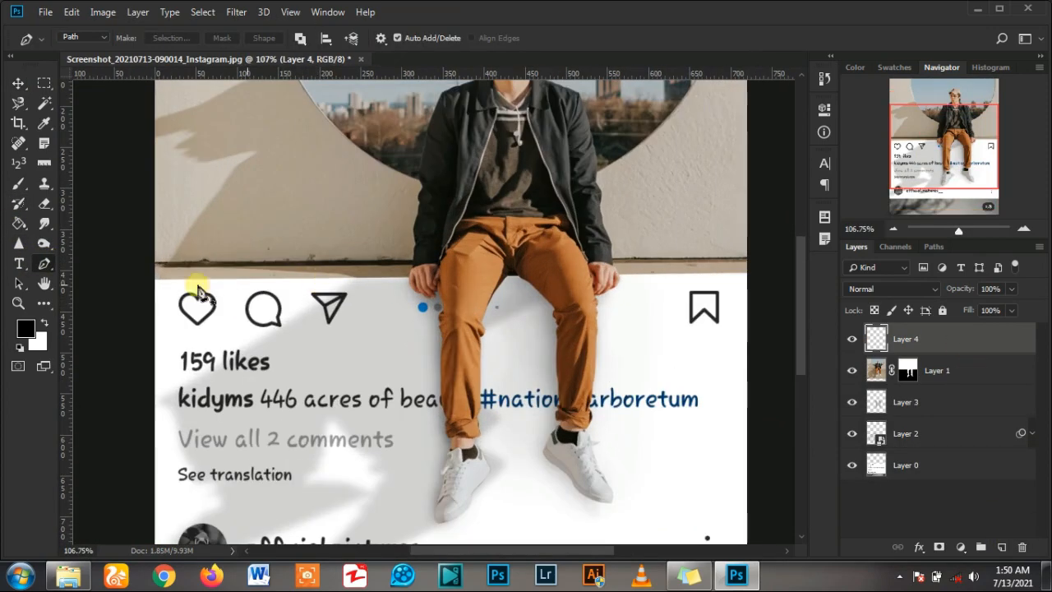
{"action": "left_click", "coordinate": [155, 280]}
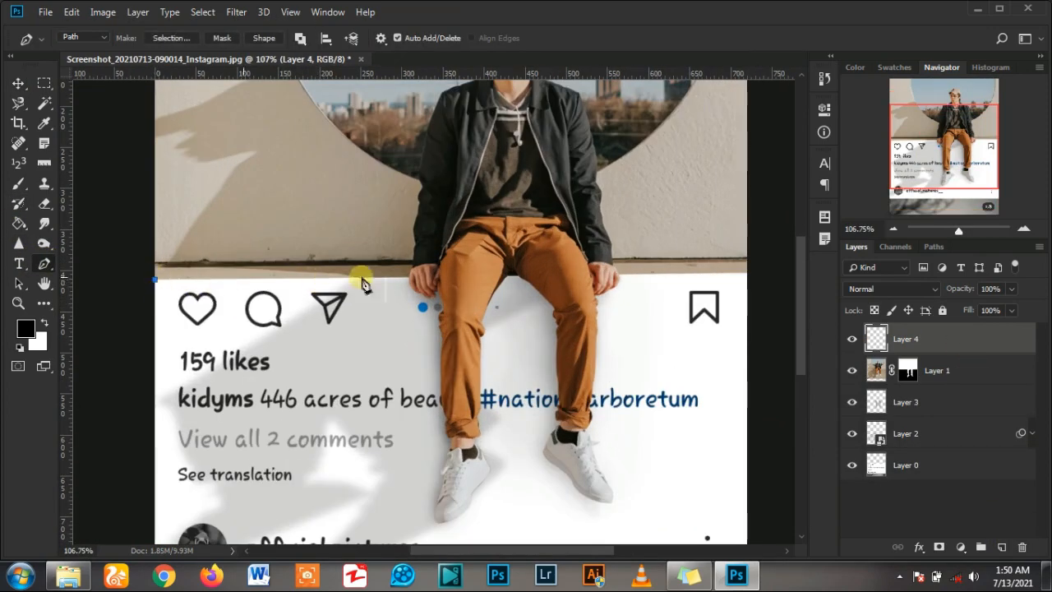
{"action": "left_click", "coordinate": [748, 280]}
{"action": "scroll", "coordinate": [742, 276], "scroll_direction": "down", "scroll_amount": 3}
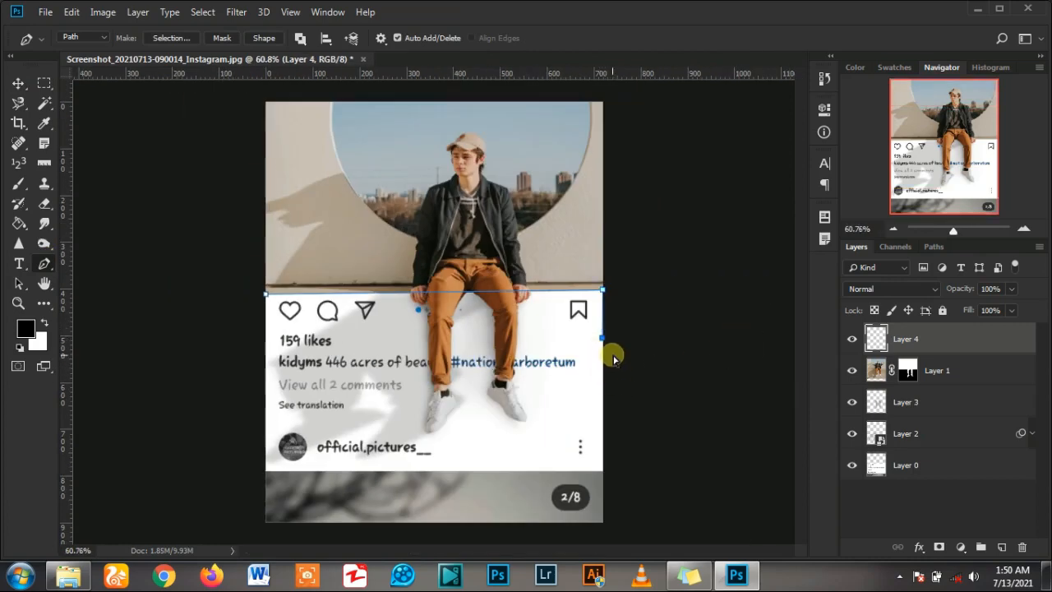
{"action": "left_click", "coordinate": [604, 344]}
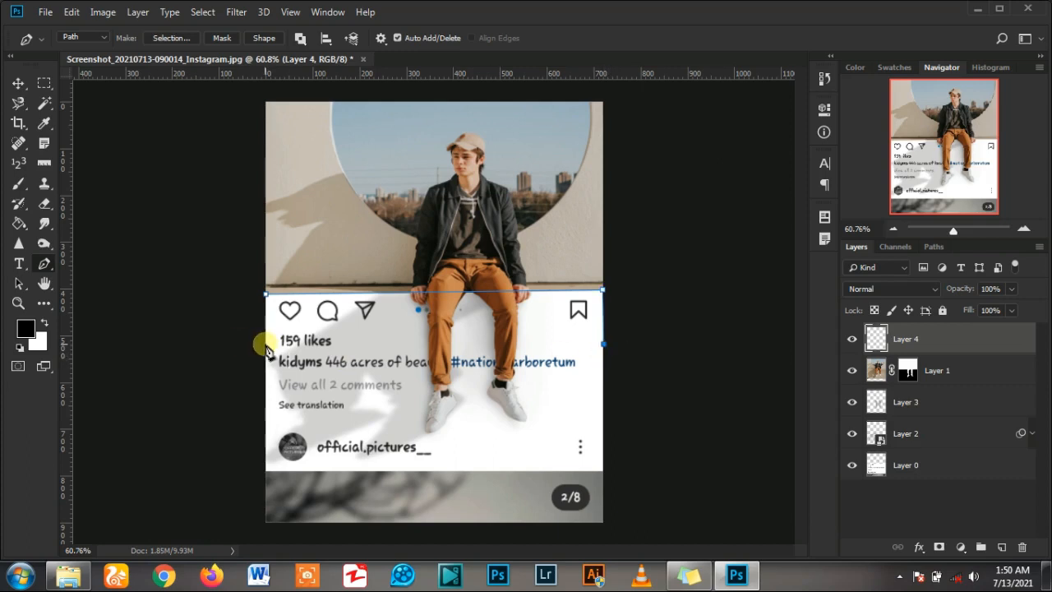
{"action": "key", "text": "ctrl+z"}
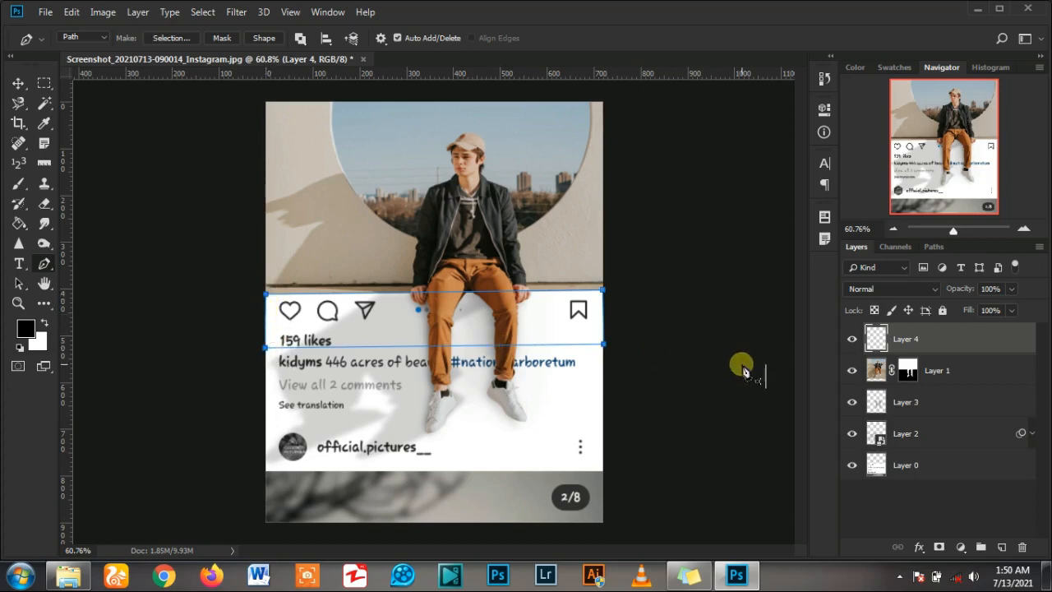
Fill the path with a reversed linear black-to-transparent Gradient Fill at a 90-degree angle and 100% scale
{"action": "left_click", "coordinate": [960, 547]}
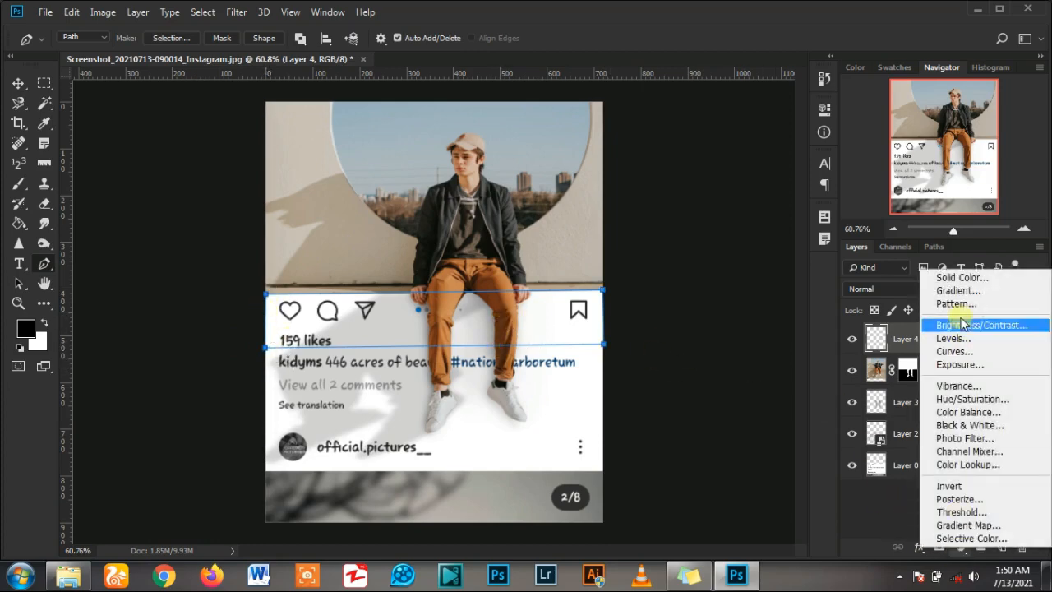
{"action": "left_click", "coordinate": [945, 283]}
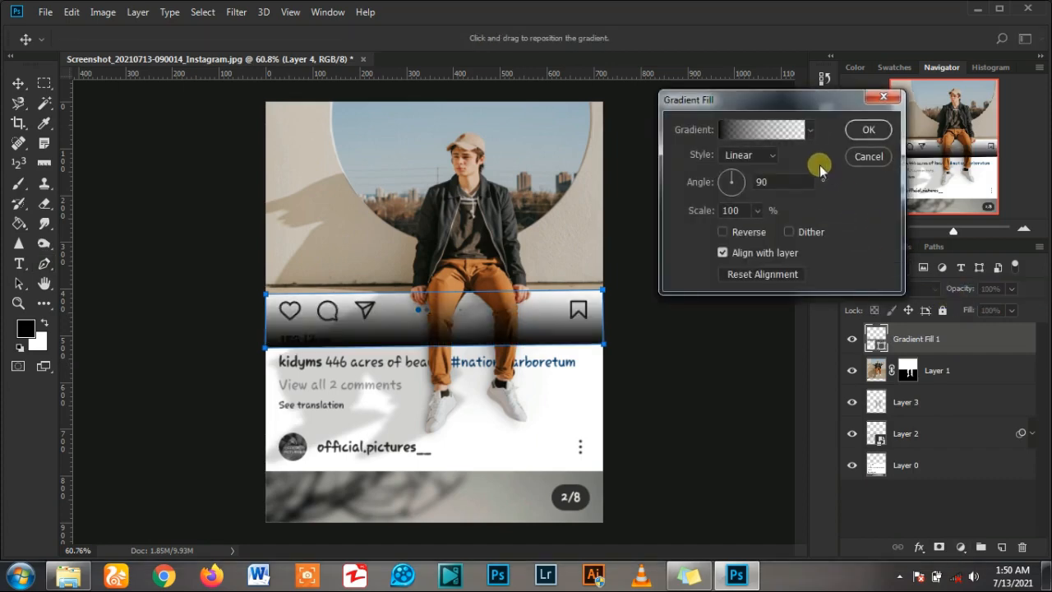
{"action": "left_click", "coordinate": [742, 232]}
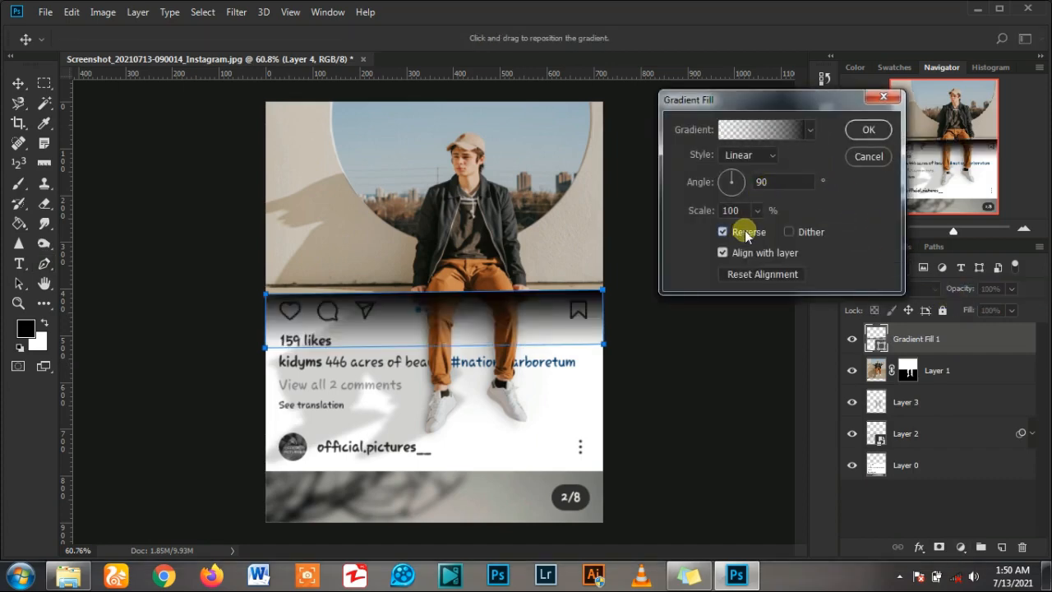
{"action": "left_click", "coordinate": [869, 130]}
Set the gradient fill layer to Multiply at 75% opacity and clear the path outline
{"action": "left_click", "coordinate": [889, 289]}
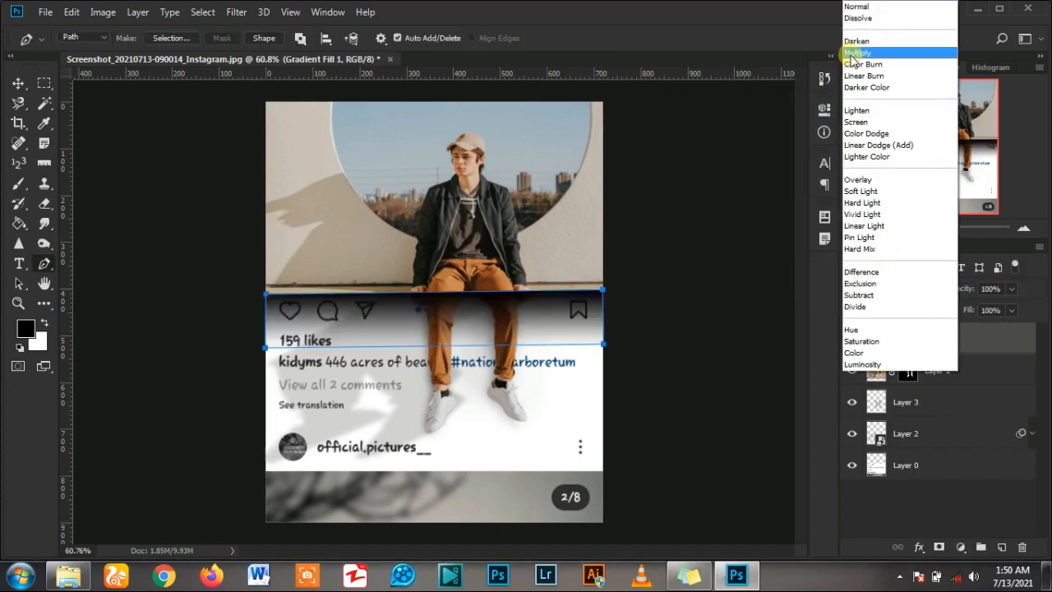
{"action": "left_click", "coordinate": [856, 52]}
{"action": "left_click_drag", "start_coordinate": [967, 296], "coordinate": [947, 291]}
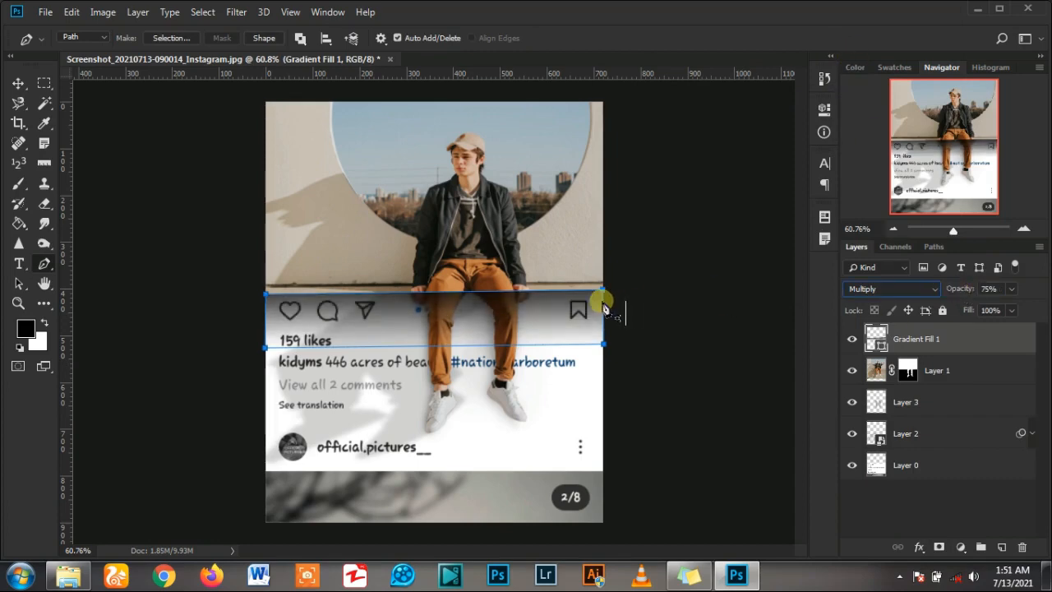
{"action": "right_click", "coordinate": [526, 299]}
{"action": "left_click", "coordinate": [549, 277]}
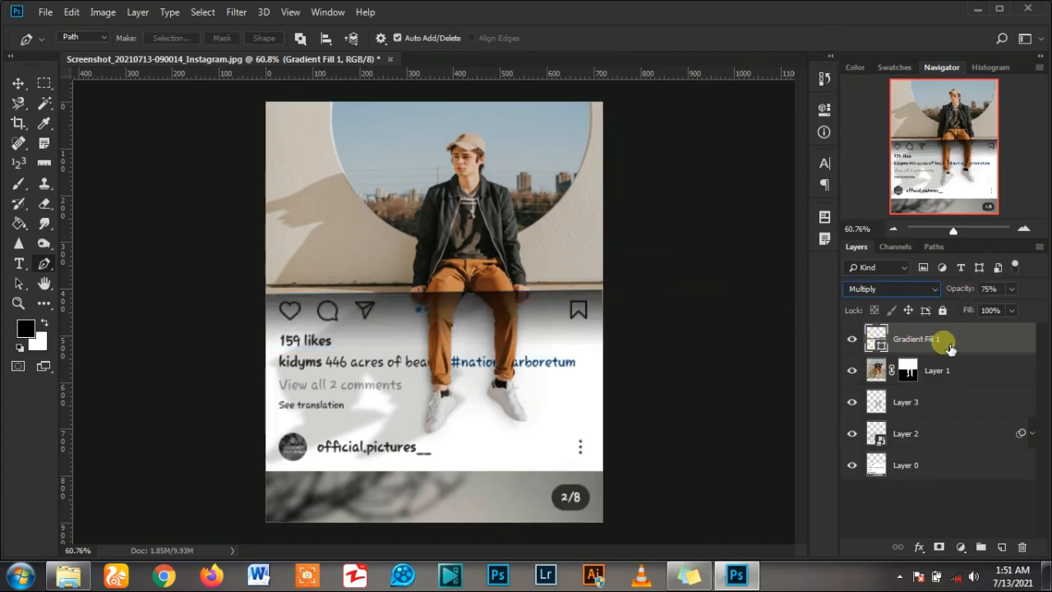
Move the gradient fill layer down the stack to directly below Layer 2 and compare the image with it hidden and shown
{"action": "left_click_drag", "start_coordinate": [950, 348], "coordinate": [949, 385]}
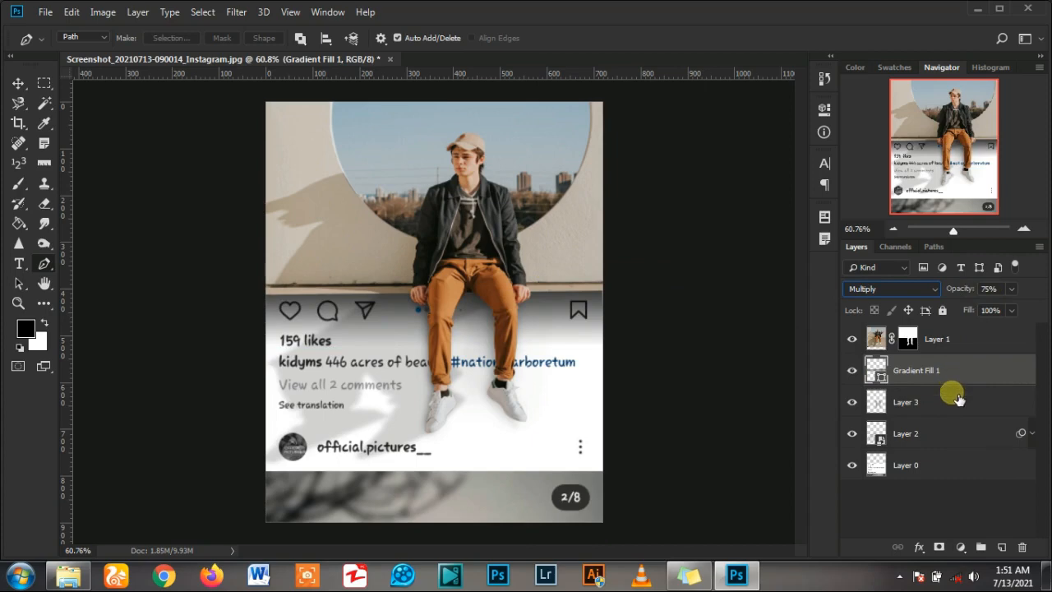
{"action": "left_click_drag", "start_coordinate": [956, 398], "coordinate": [956, 401]}
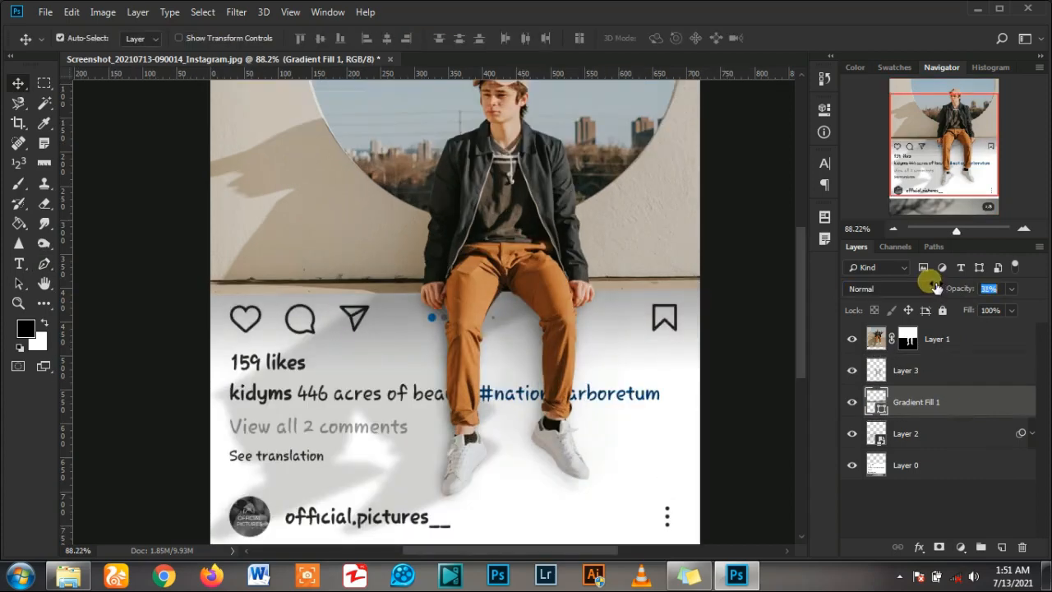
{"action": "left_click", "coordinate": [853, 401]}
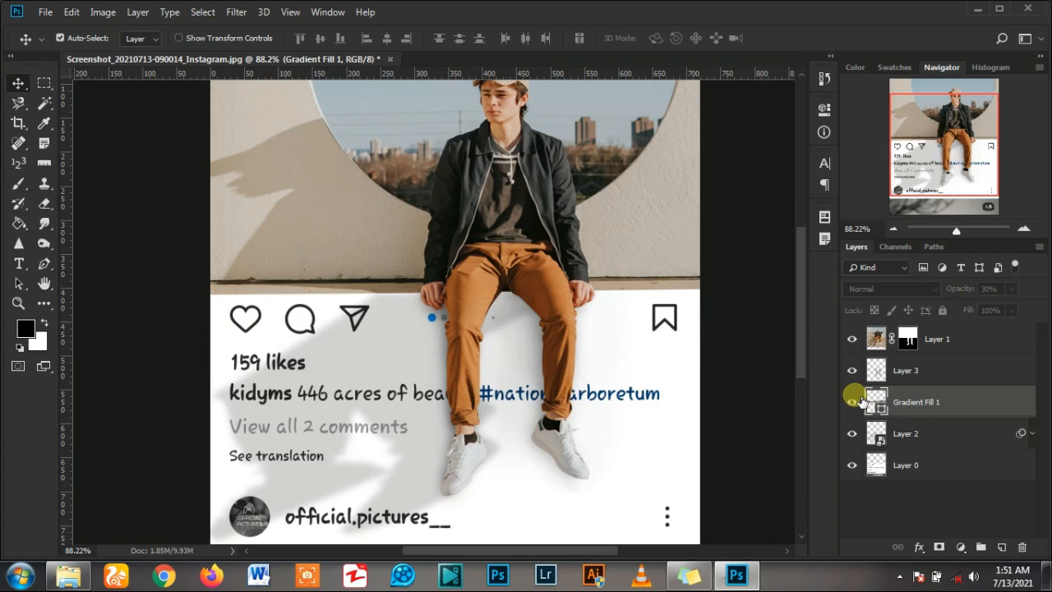
{"action": "left_click", "coordinate": [853, 401]}
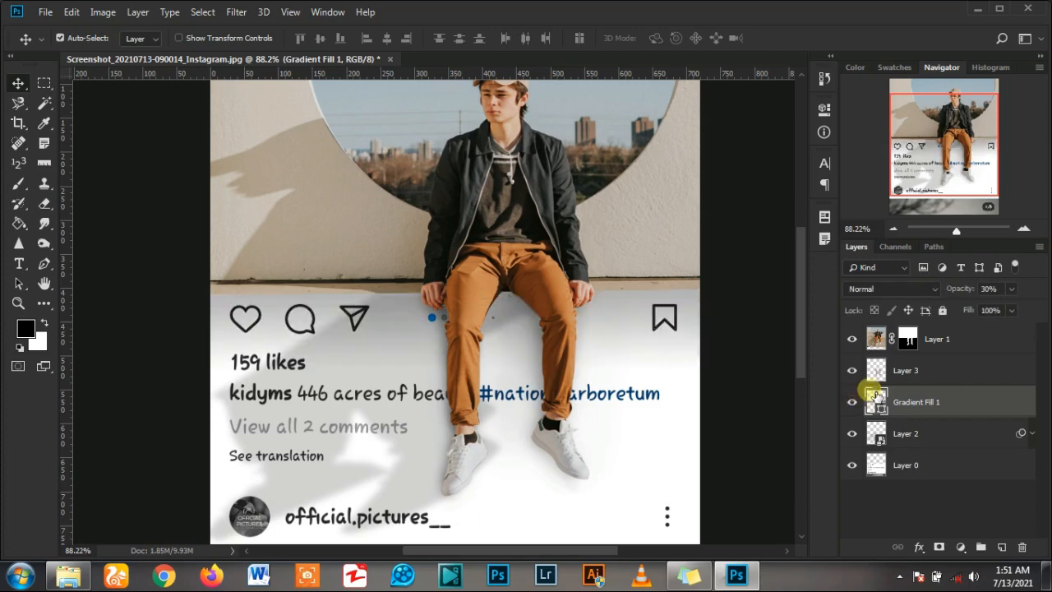
{"action": "left_click_drag", "start_coordinate": [916, 402], "coordinate": [932, 442]}
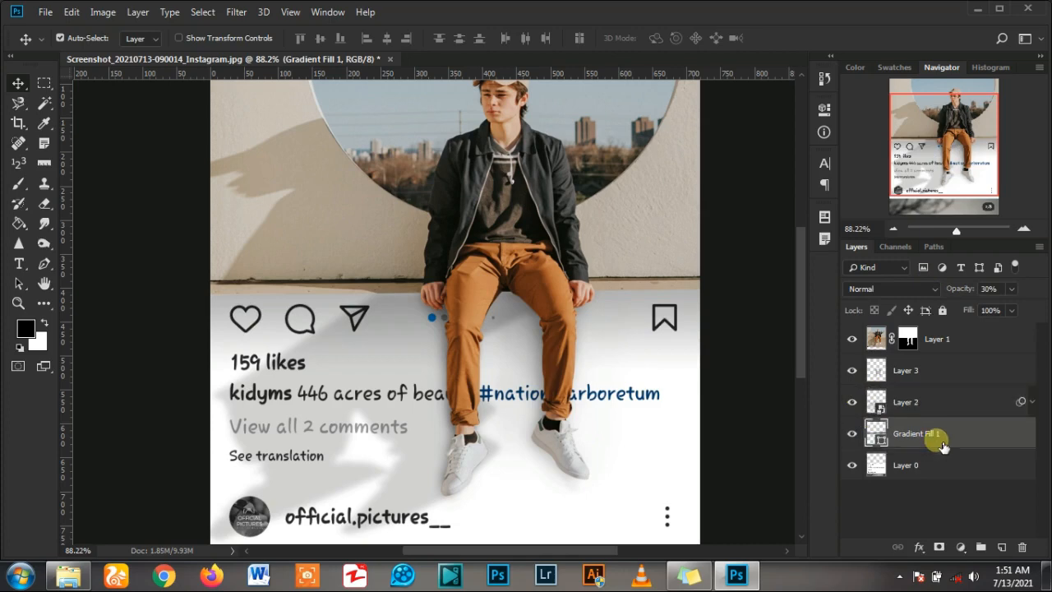
{"action": "left_click", "coordinate": [853, 436]}
{"action": "left_click", "coordinate": [854, 437]}
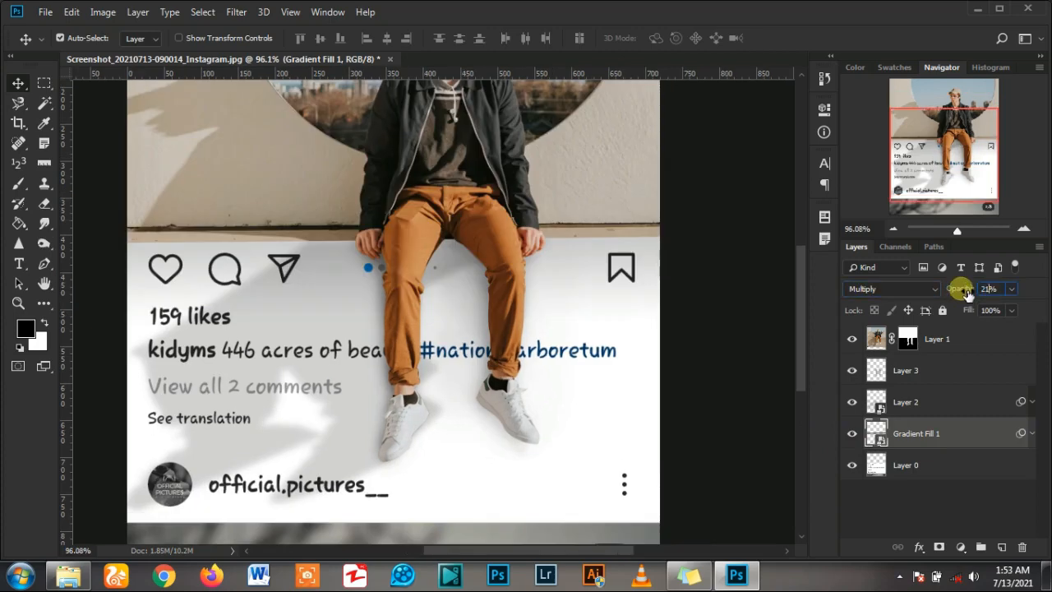
Lower the Gradient Fill 1 layer's opacity to 20% and compare the image with and without that shadow
{"action": "mouse_move", "coordinate": [967, 294]}
{"action": "left_mouse_down"}
{"action": "mouse_move", "coordinate": [776, 364]}
{"action": "mouse_move", "coordinate": [693, 347]}
{"action": "left_mouse_up"}
{"action": "key", "text": "Down"}
{"action": "key", "text": "Down"}
{"action": "key", "text": "Down"}
{"action": "key", "text": "Down"}
{"action": "key", "text": "Down"}
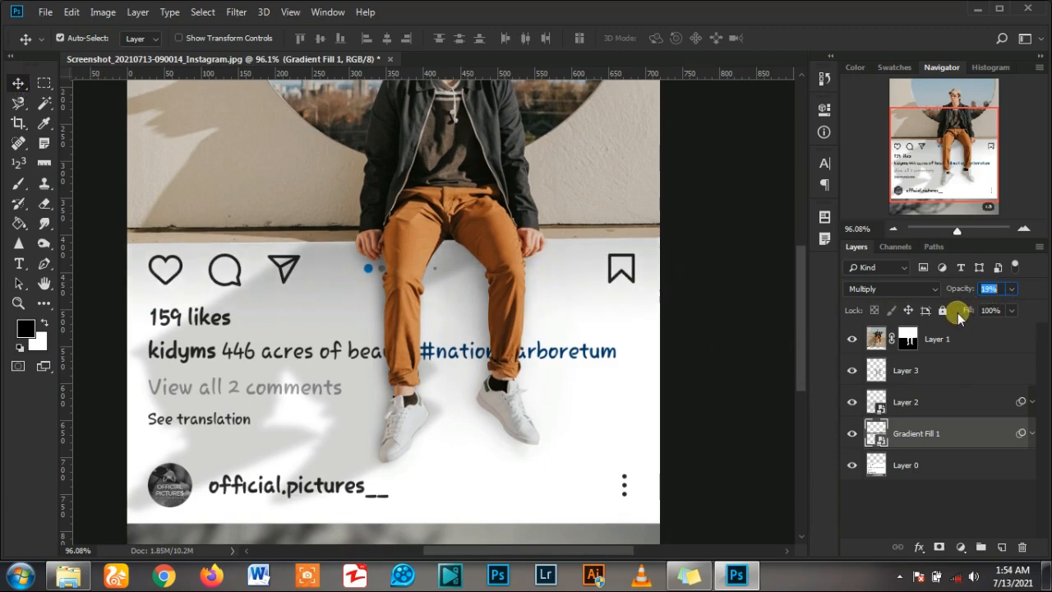
{"action": "left_click", "coordinate": [968, 368]}
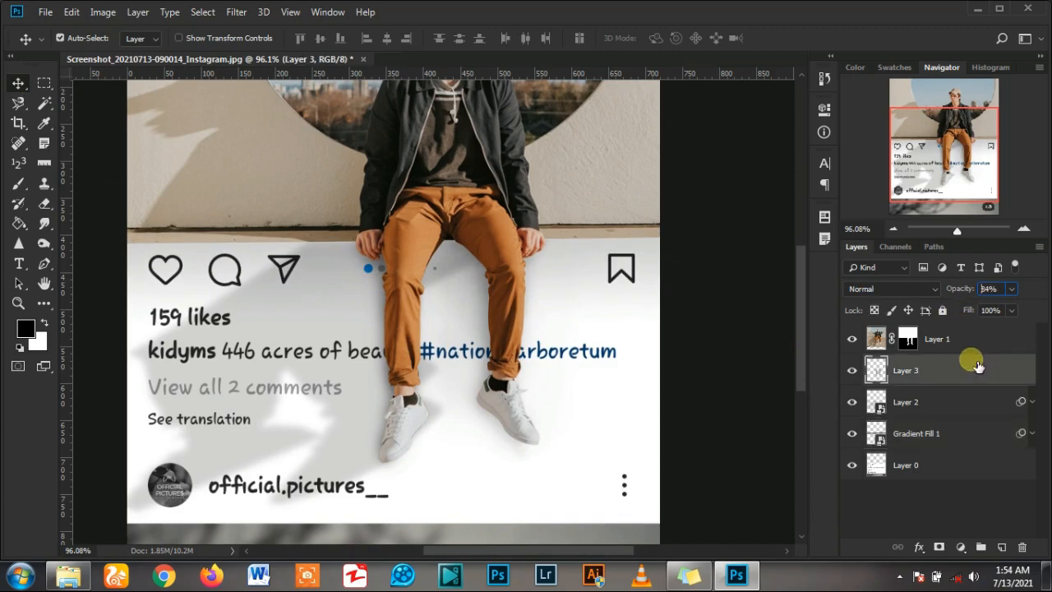
{"action": "left_click", "coordinate": [970, 411]}
{"action": "left_click", "coordinate": [940, 433]}
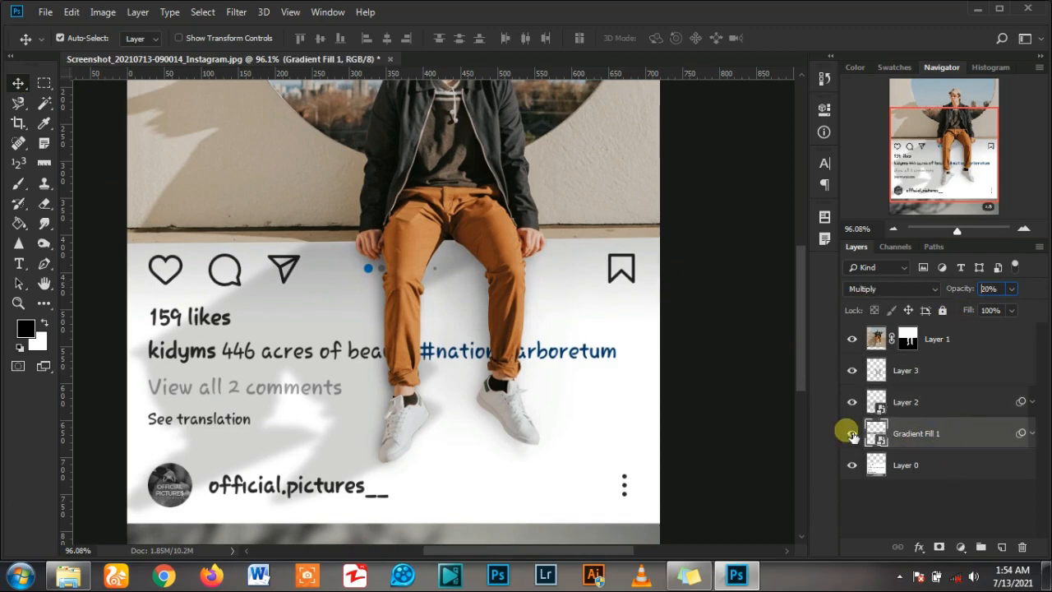
{"action": "left_click", "coordinate": [852, 433]}
{"action": "left_click", "coordinate": [852, 433]}
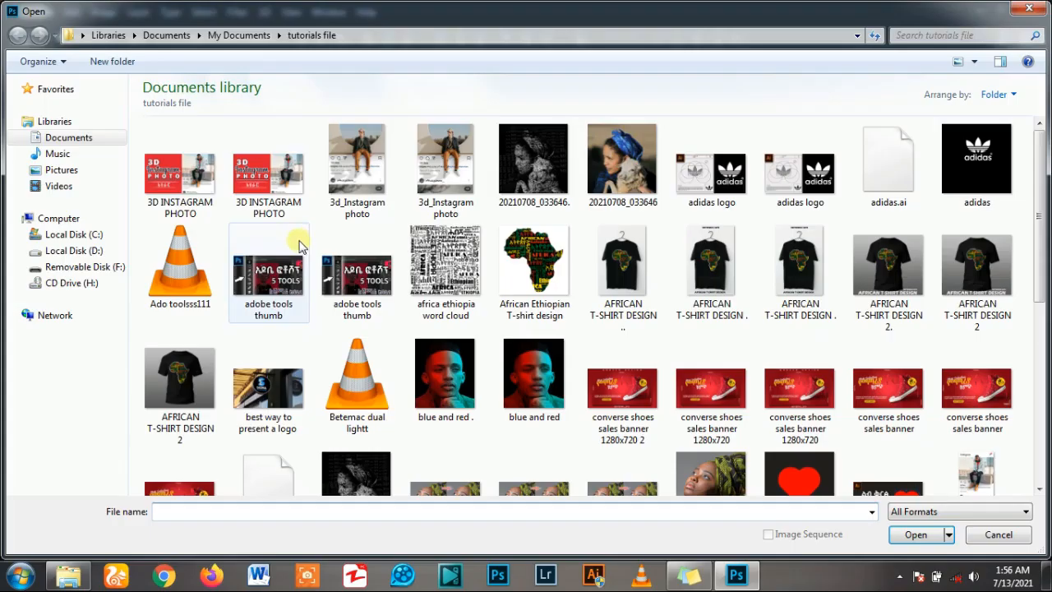
Open the "insta 3d post" file, dock its window as a tab and return to 3d_Instagram photo.TIF
{"action": "left_click", "coordinate": [300, 245]}
{"action": "scroll", "coordinate": [664, 301], "scroll_direction": "down", "scroll_amount": 5}
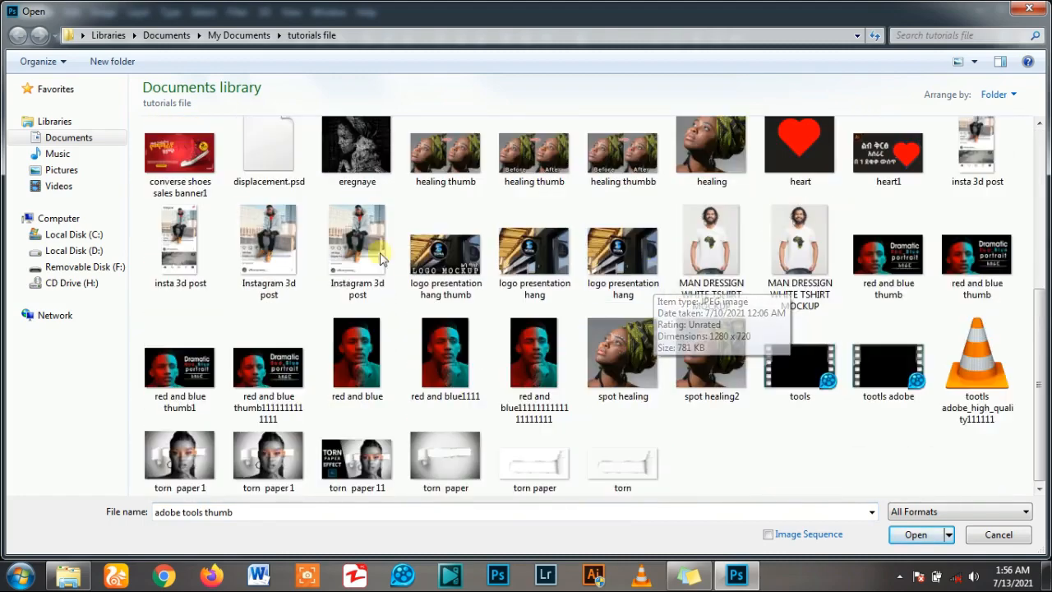
{"action": "left_click", "coordinate": [204, 233]}
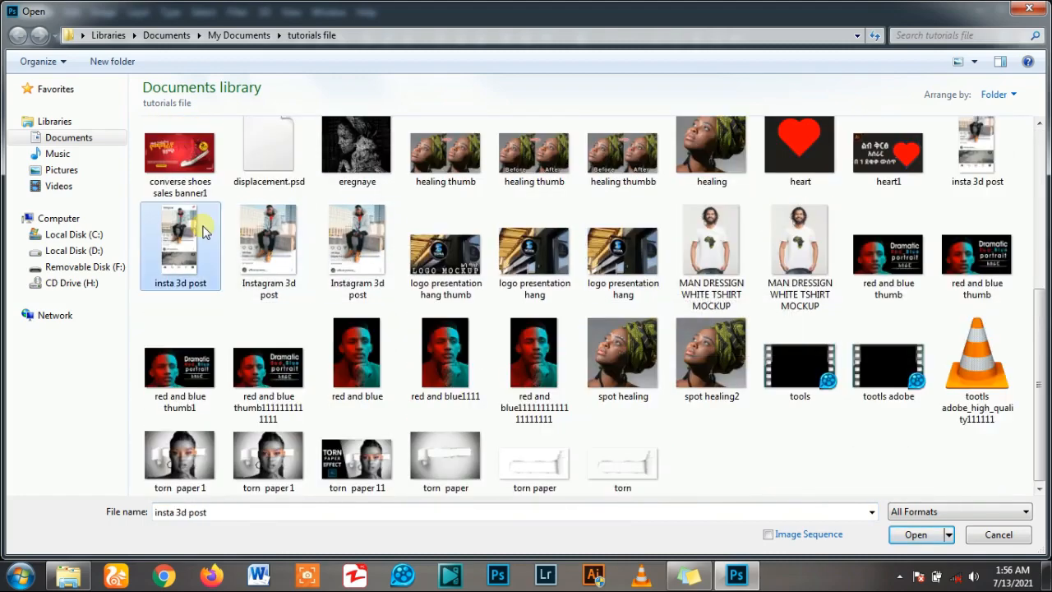
{"action": "double_click", "coordinate": [204, 232]}
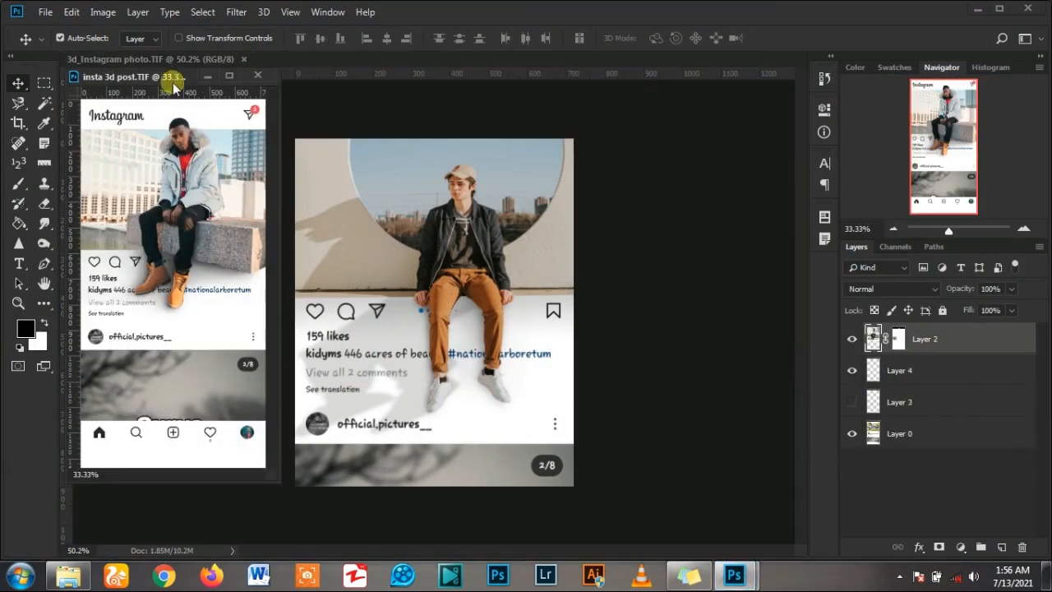
{"action": "left_click_drag", "start_coordinate": [170, 78], "coordinate": [176, 19]}
{"action": "left_click", "coordinate": [198, 59]}
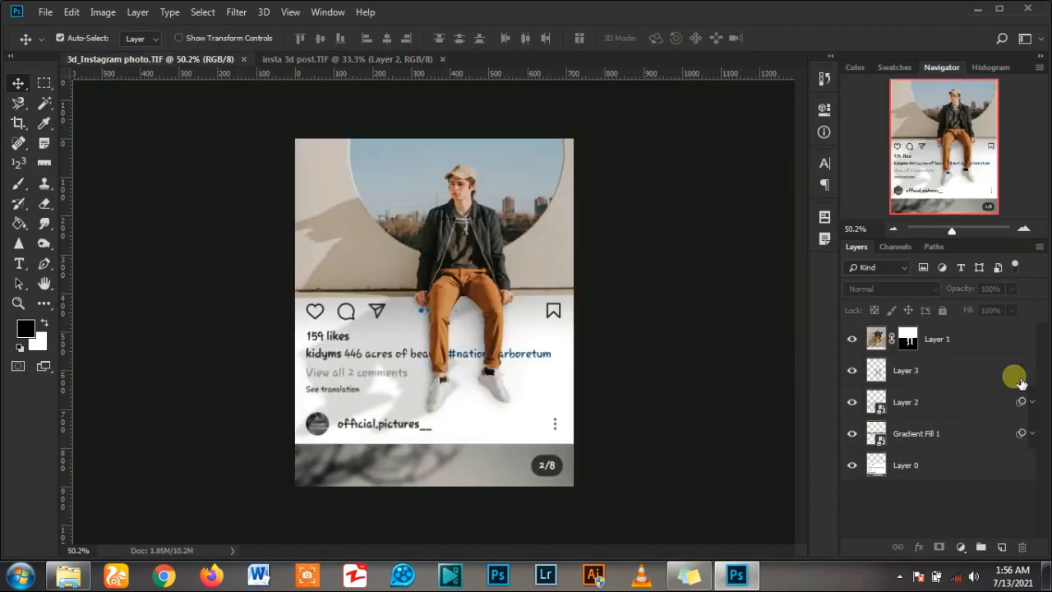
Stamp all visible layers into a new layer, place it over the post in insta 3d post.TIF and hide Layers 2, 3 and 4
{"action": "key", "text": "ctrl+shift+alt+e"}
{"action": "left_click_drag", "start_coordinate": [393, 223], "coordinate": [505, 259]}
{"action": "left_click", "coordinate": [854, 371]}
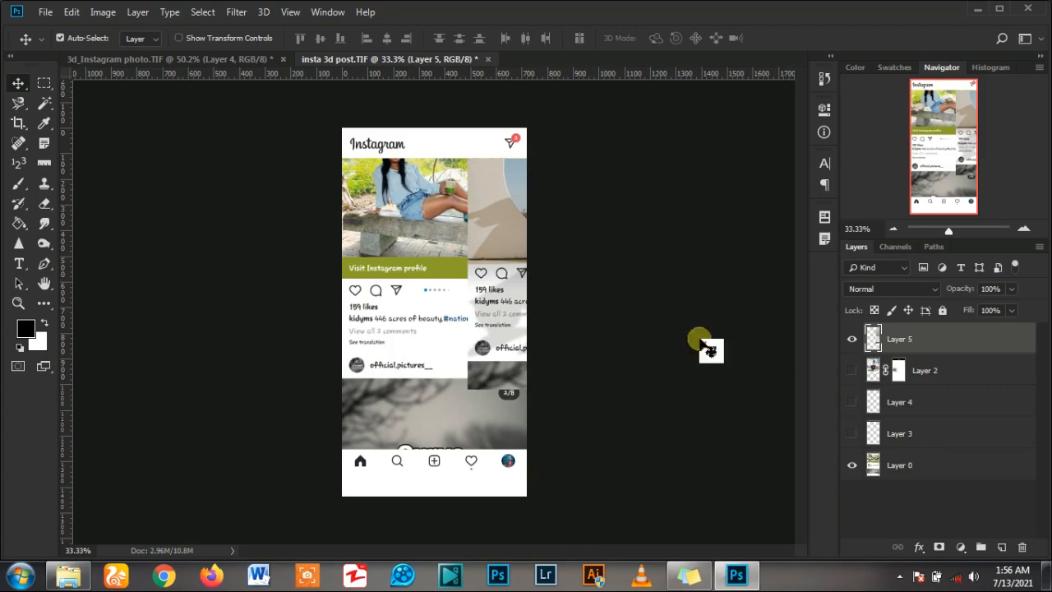
{"action": "left_click_drag", "start_coordinate": [484, 273], "coordinate": [365, 272]}
Select the band with the duplicated profile row on Layer 6 with the Rectangular Marquee, delete it and deselect
{"action": "left_click", "coordinate": [48, 82]}
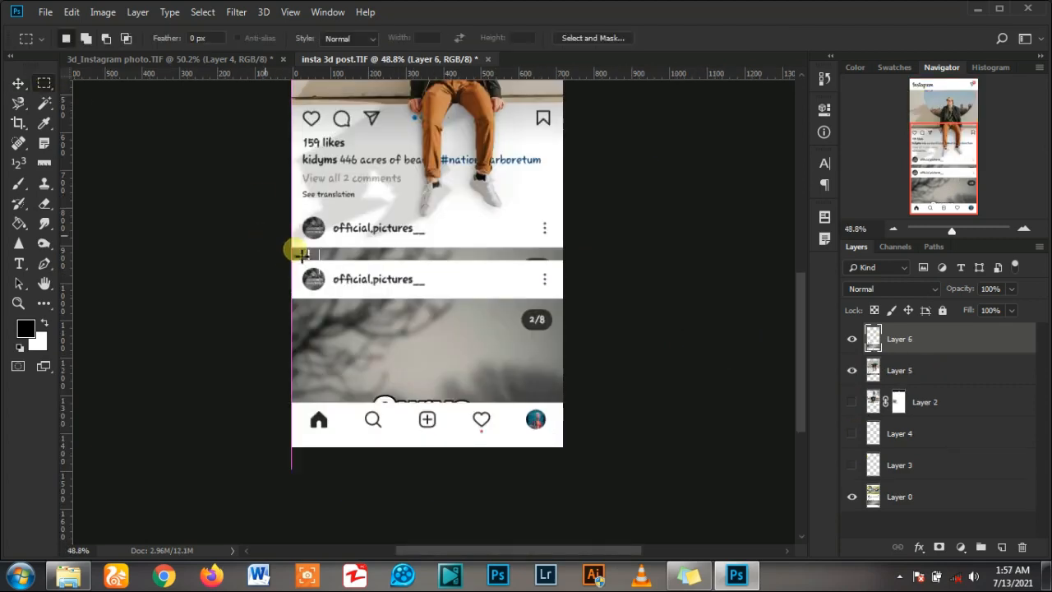
{"action": "left_click_drag", "start_coordinate": [293, 236], "coordinate": [613, 305]}
{"action": "key", "text": "Delete"}
{"action": "key", "text": "ctrl+d"}
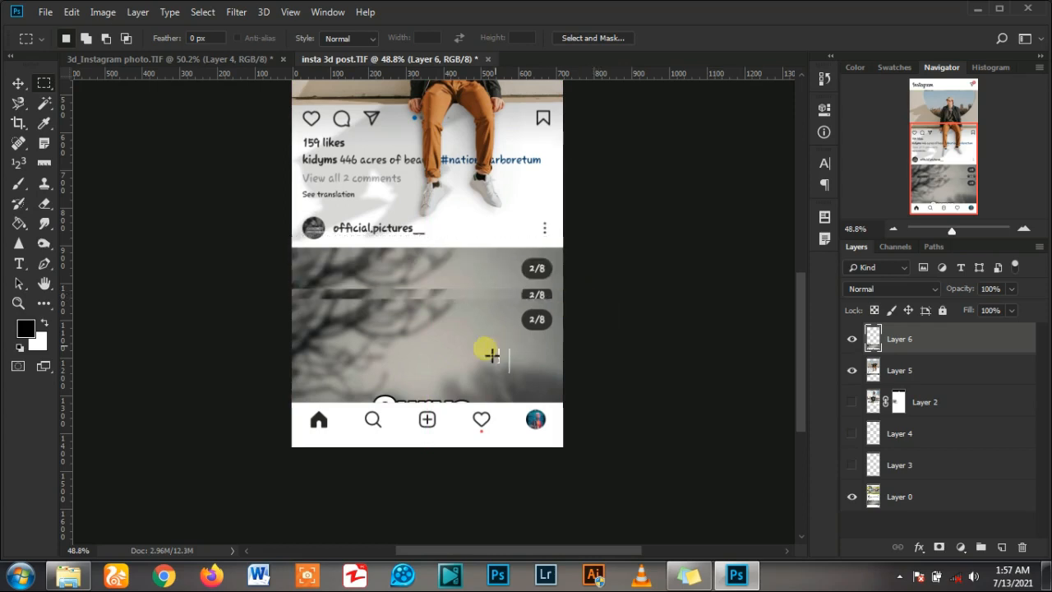
Move Layer 6 up so the lower post image and navigation bar close the gap below the profile row, and check the alignment
{"action": "left_click", "coordinate": [19, 83]}
{"action": "left_click_drag", "start_coordinate": [382, 349], "coordinate": [383, 299]}
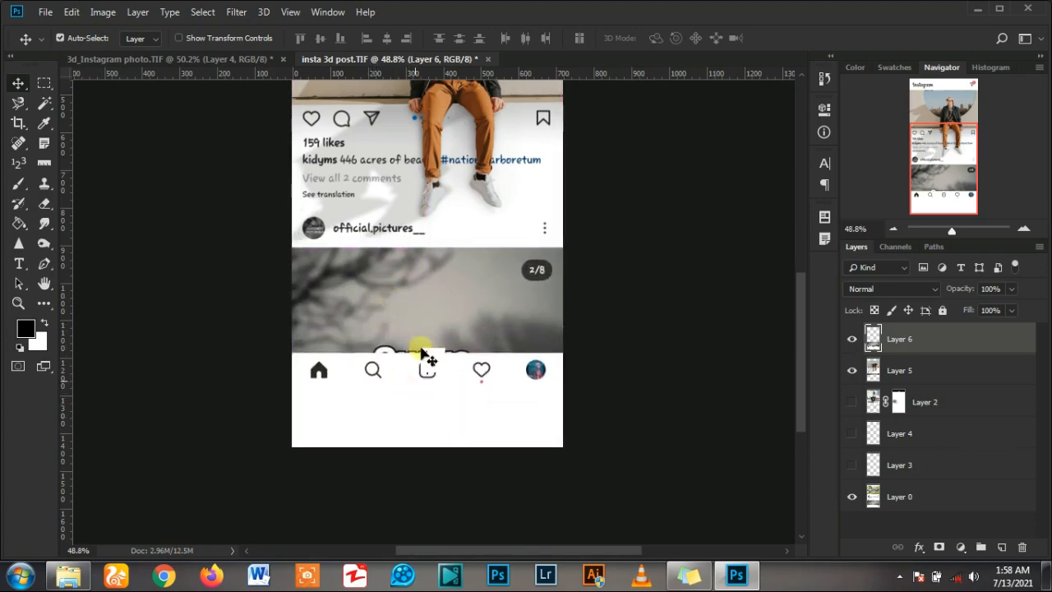
{"action": "scroll", "coordinate": [428, 387], "scroll_direction": "up", "scroll_amount": 1}
{"action": "scroll", "coordinate": [416, 393], "scroll_direction": "up", "scroll_amount": 2}
{"action": "scroll", "coordinate": [411, 415], "scroll_direction": "up", "scroll_amount": 2}
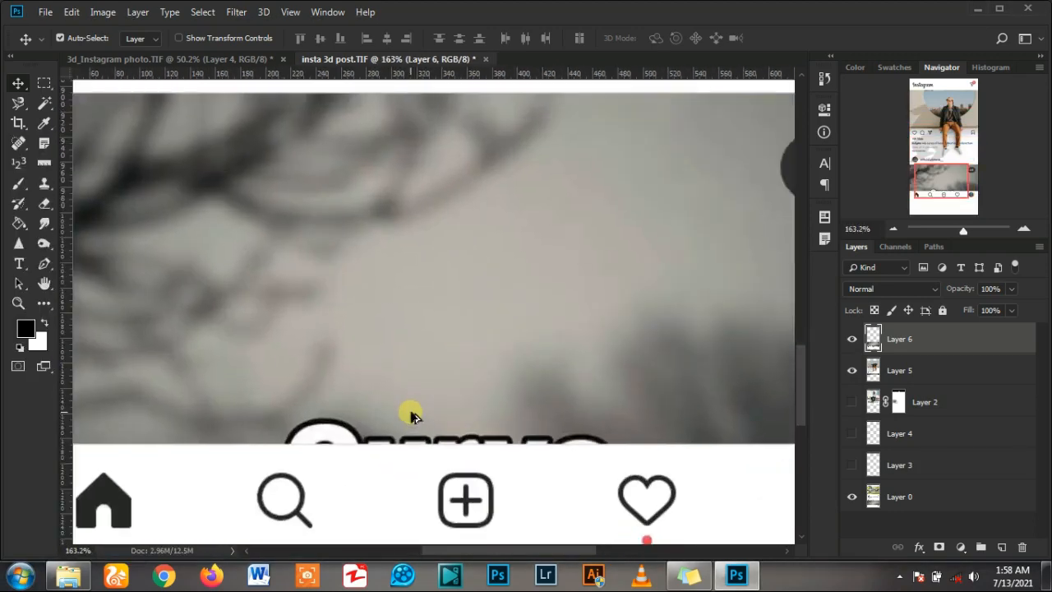
{"action": "scroll", "coordinate": [439, 348], "scroll_direction": "down", "scroll_amount": 6}
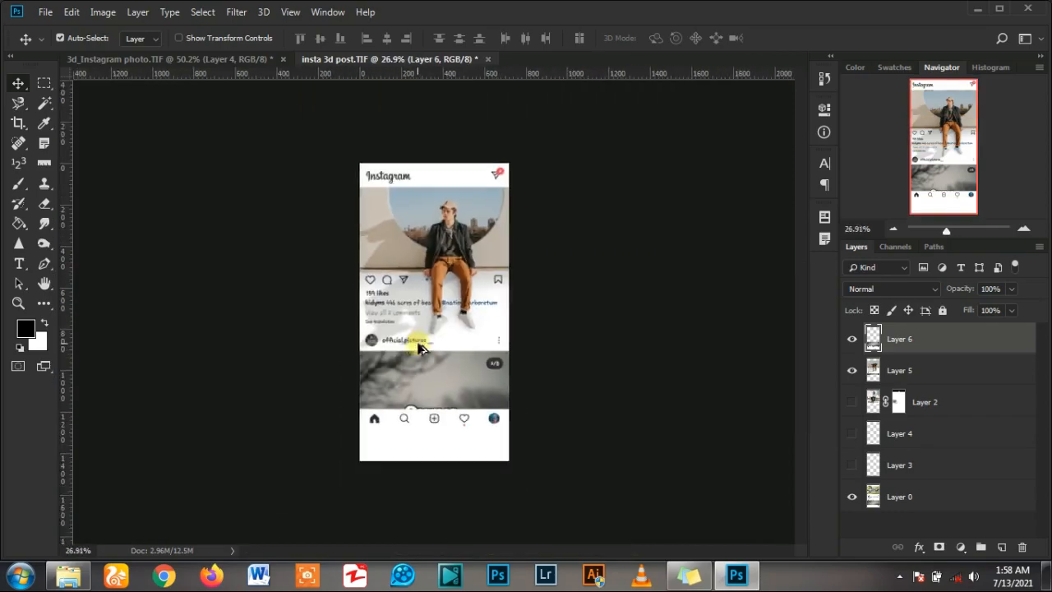